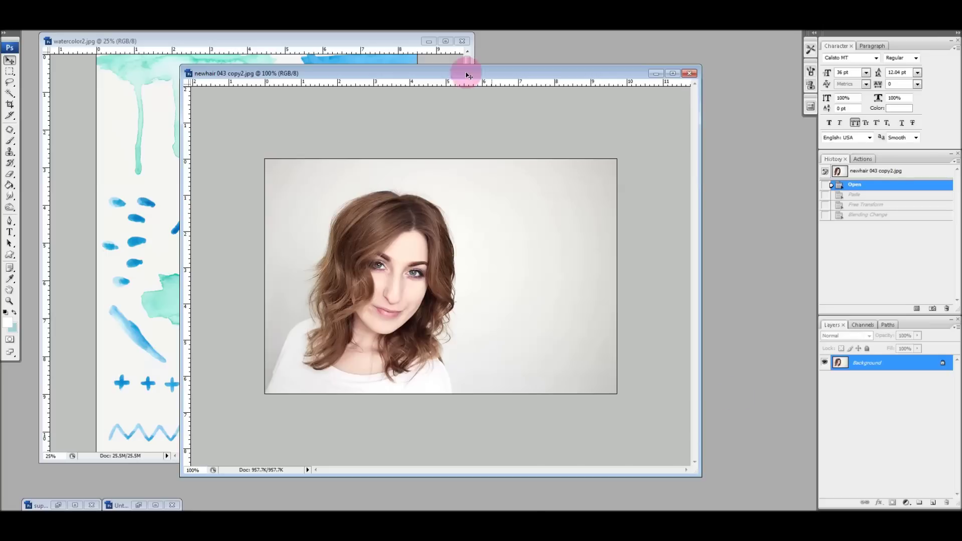
# Bring watercolor2.jpg forward, lasso around the dark blue splash and copy it.
pyautogui.moveTo(459, 76); pyautogui.dragTo(487, 67)
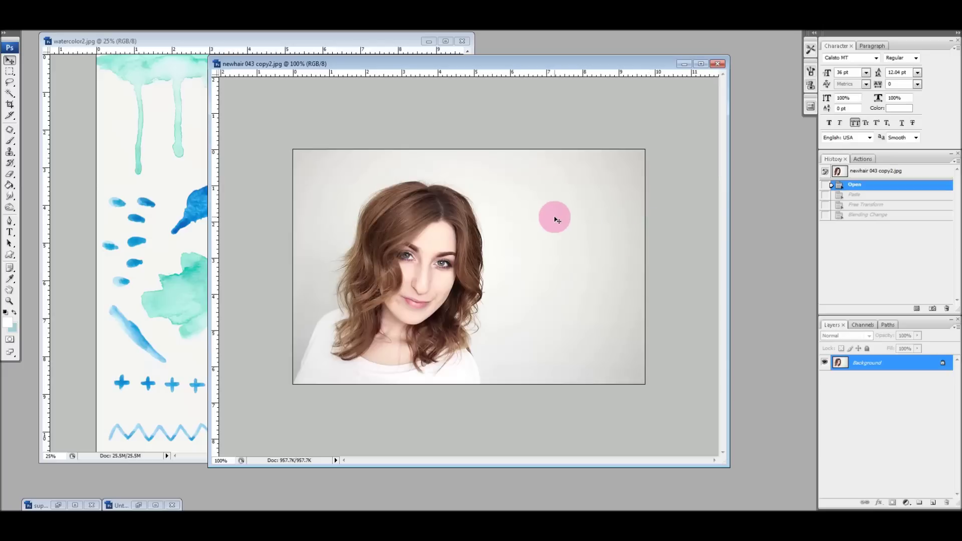
pyautogui.click(206, 40)
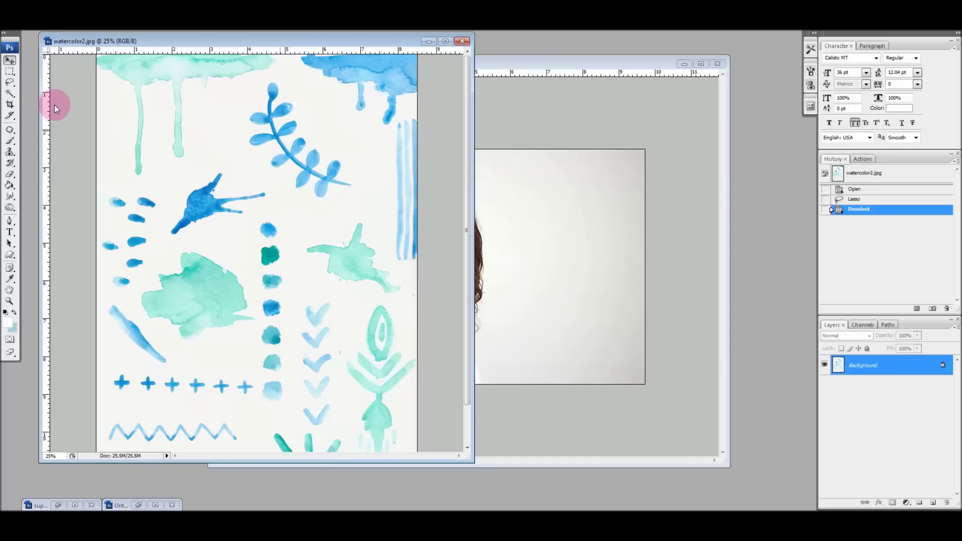
pyautogui.click(9, 82)
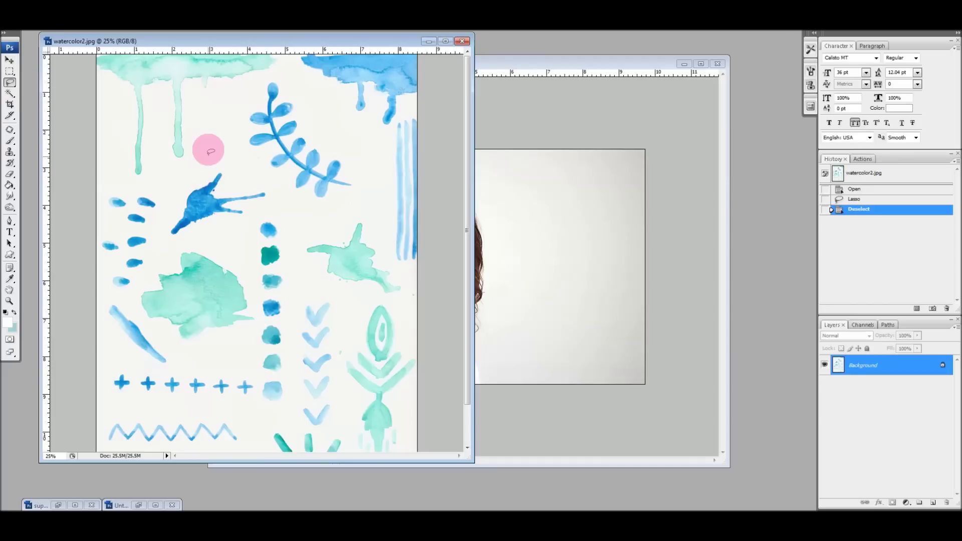
pyautogui.moveTo(211, 158)
pyautogui.mouseDown()
pyautogui.moveTo(164, 215)
pyautogui.moveTo(214, 234)
pyautogui.moveTo(262, 209)
pyautogui.moveTo(210, 155)
pyautogui.mouseUp()
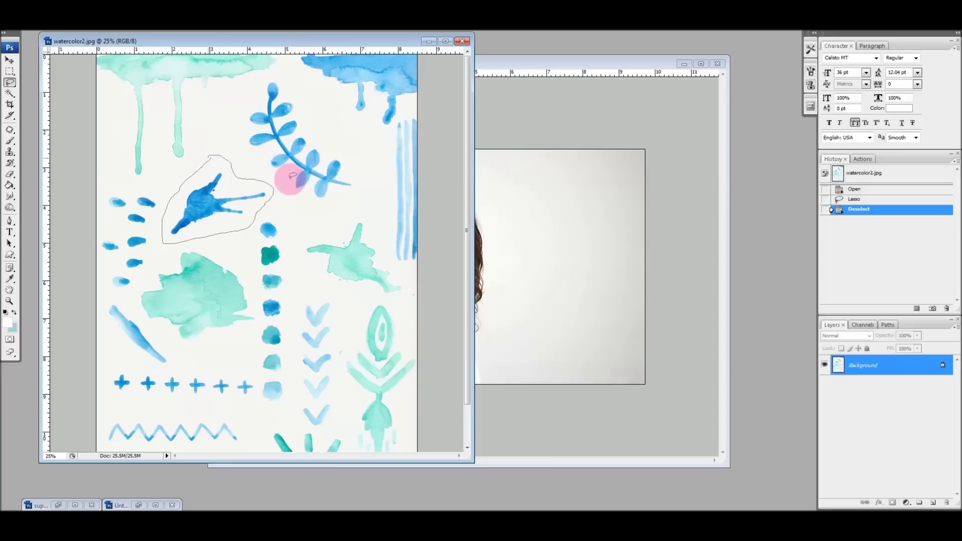
pyautogui.press('Tab')
pyautogui.press('Tab')
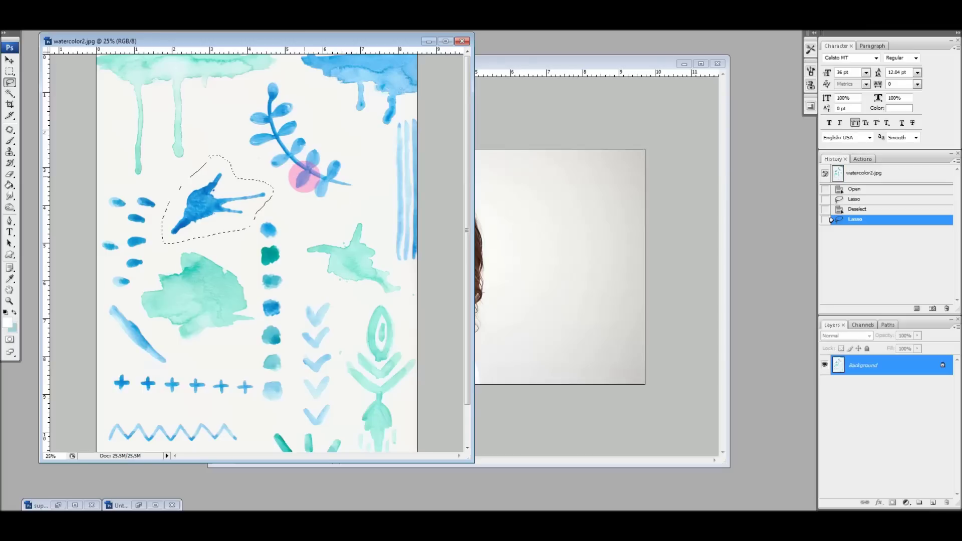
pyautogui.moveTo(303, 176); pyautogui.dragTo(304, 174)
# Paste the blue splash into the portrait and resize it with Free Transform over the face.
pyautogui.click(529, 156)
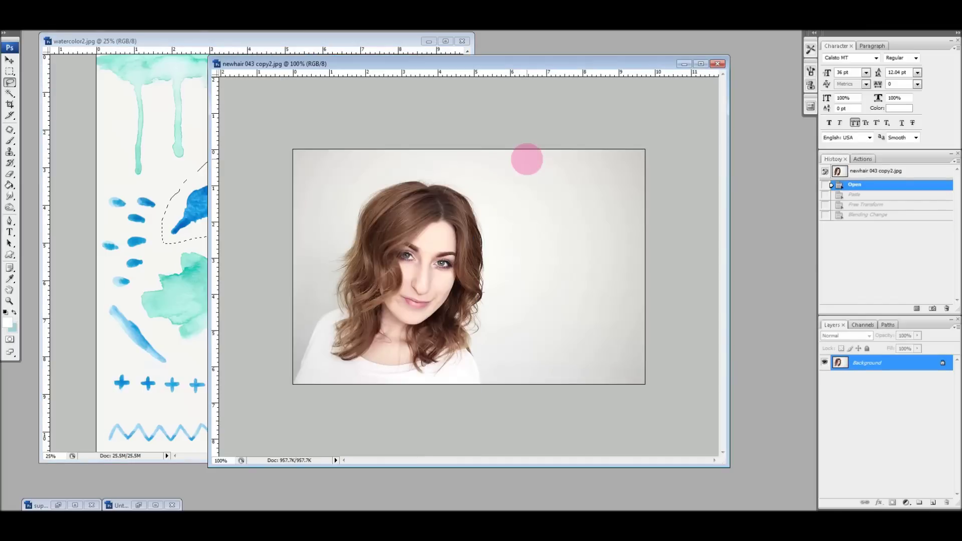
pyautogui.hotkey('ctrl', 'v')
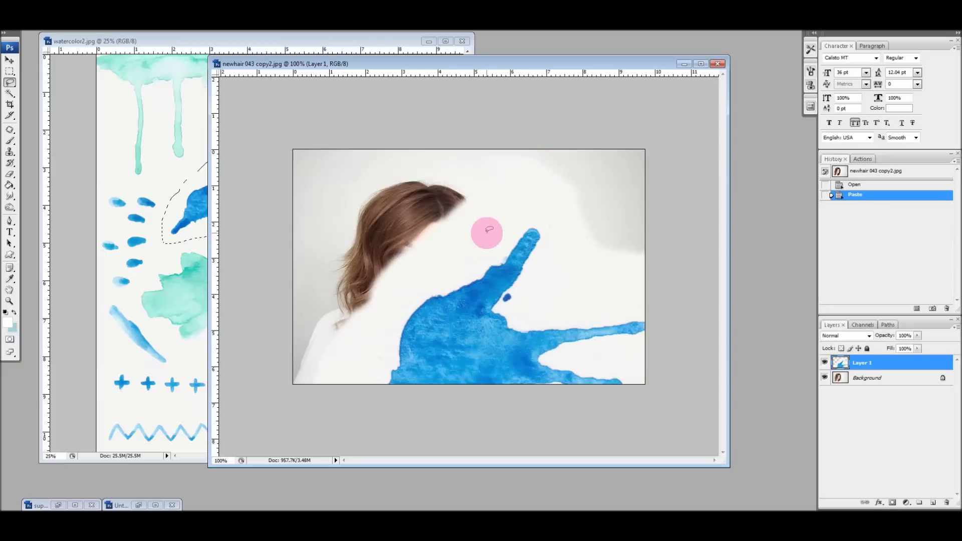
pyautogui.hotkey('ctrl', 't')
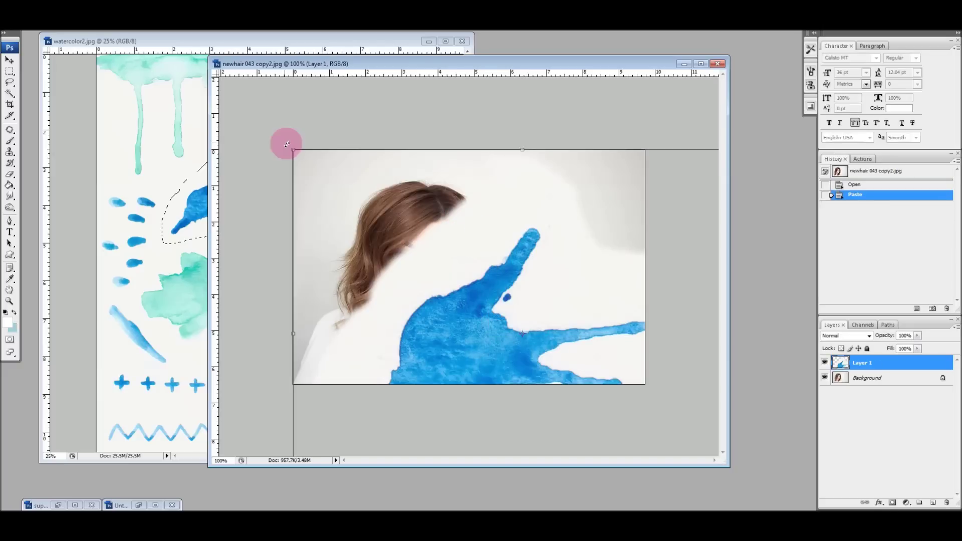
pyautogui.moveTo(294, 149); pyautogui.dragTo(528, 305)
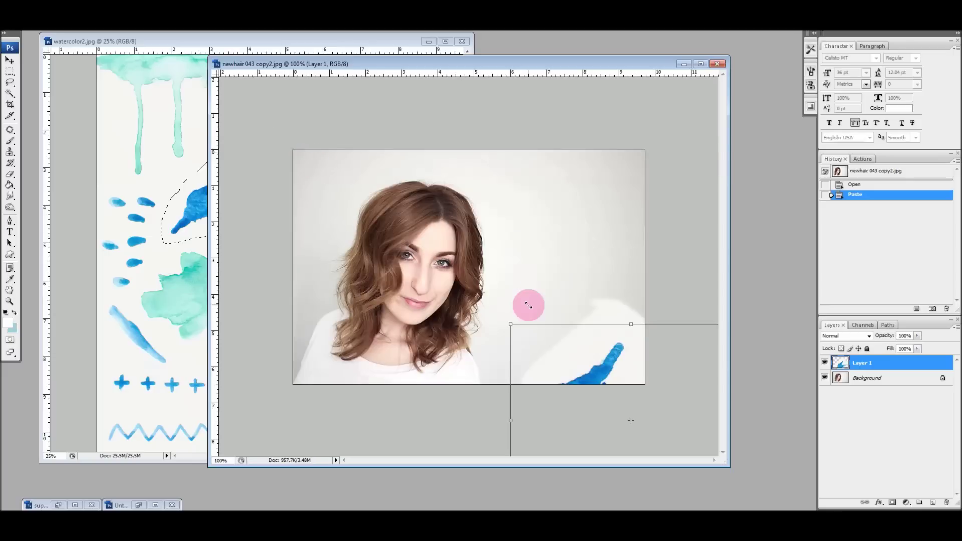
pyautogui.click(436, 201)
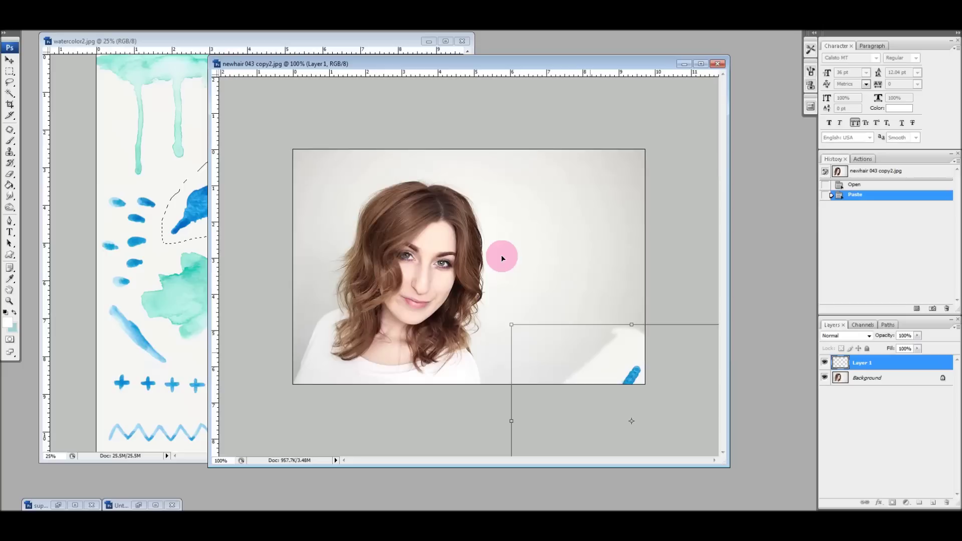
pyautogui.hotkey('ctrl', 'z')
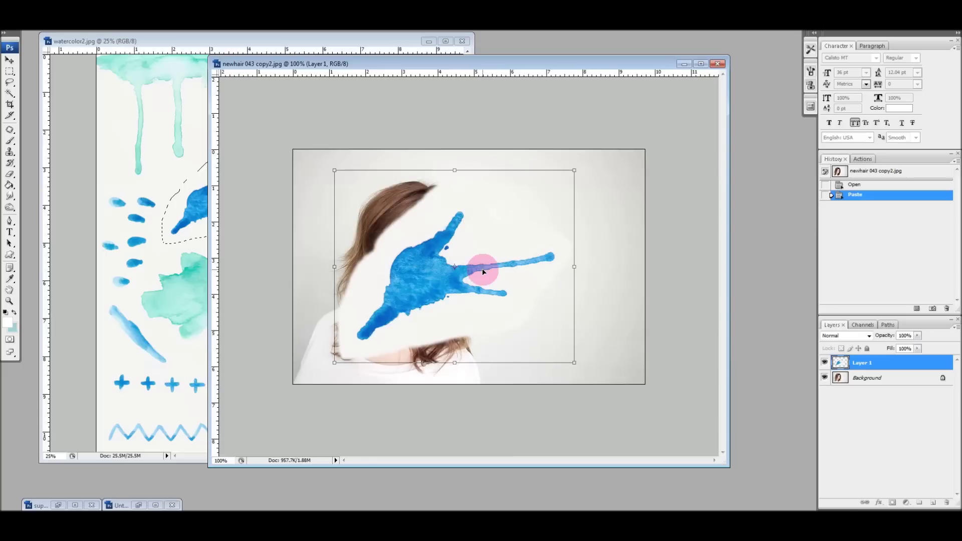
pyautogui.press('l')
pyautogui.press('Return')
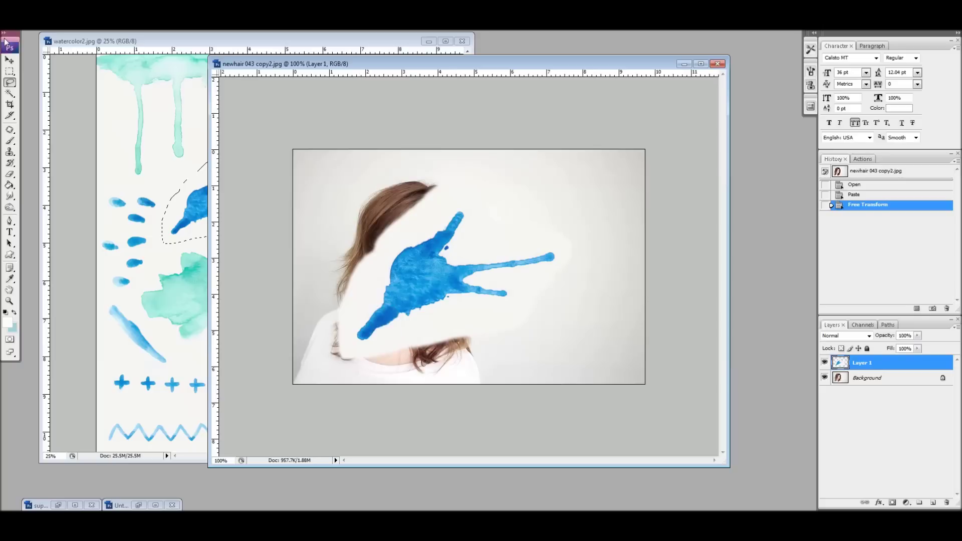
pyautogui.click(10, 60)
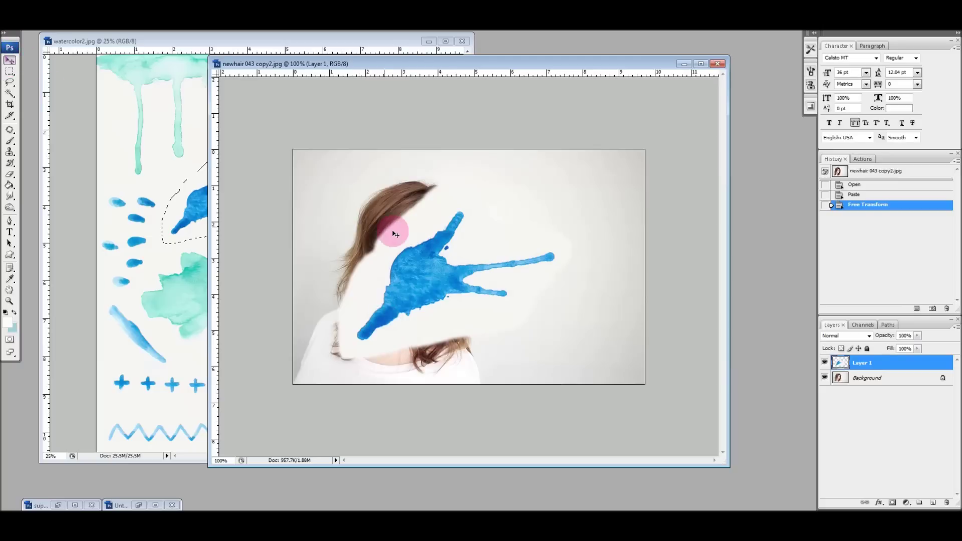
# Move the splash right of the woman's face, set Layer 1 to Multiply, and nudge it.
pyautogui.moveTo(445, 274); pyautogui.dragTo(512, 266)
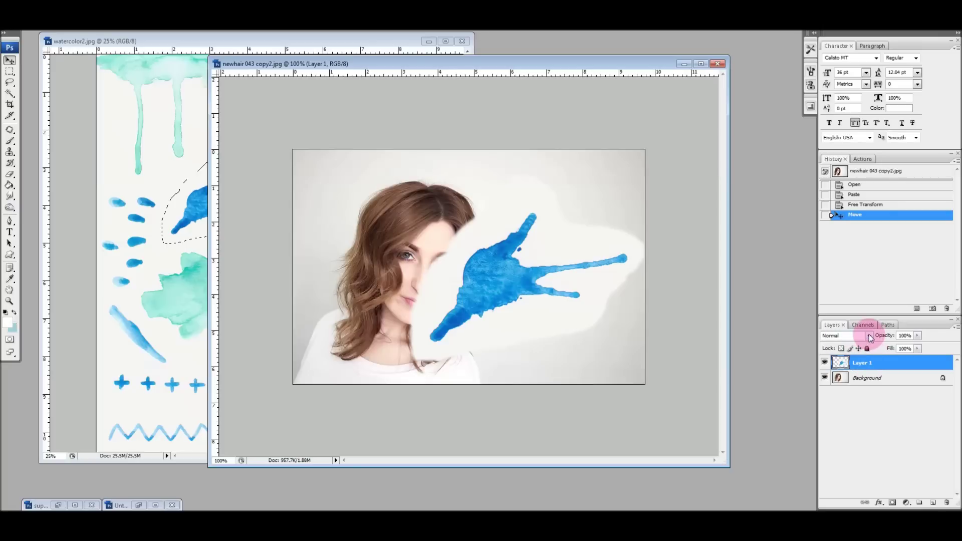
pyautogui.click(869, 336)
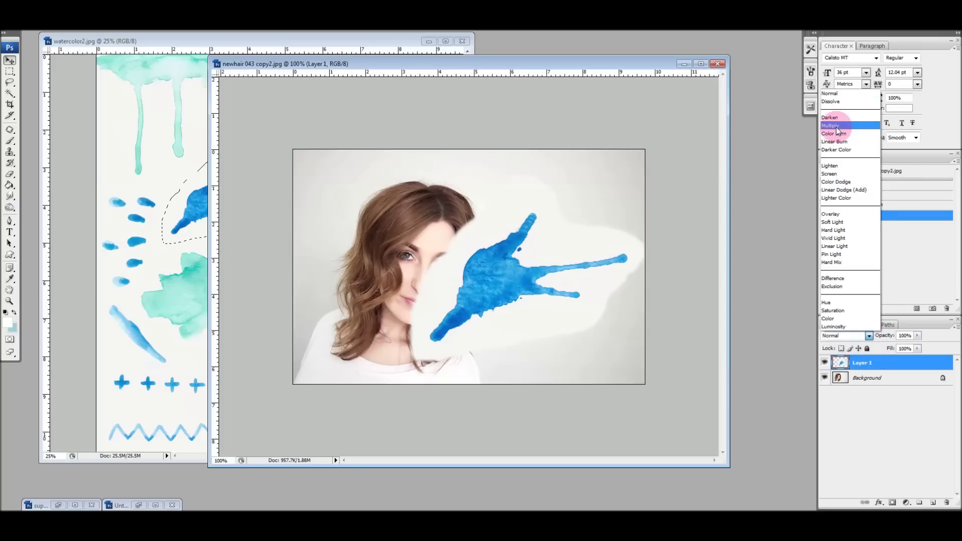
pyautogui.click(836, 127)
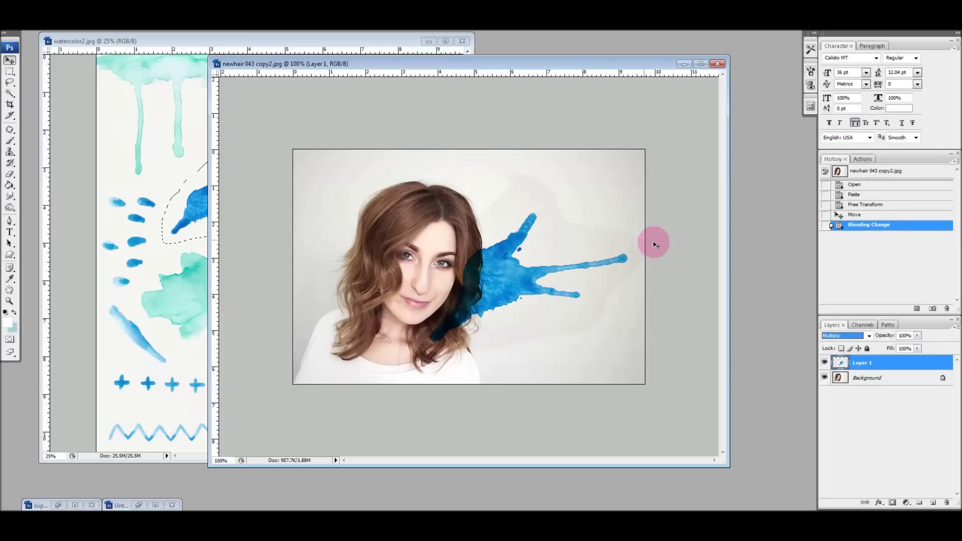
pyautogui.moveTo(535, 275)
pyautogui.mouseDown()
pyautogui.moveTo(544, 265)
pyautogui.moveTo(533, 268)
pyautogui.mouseUp()
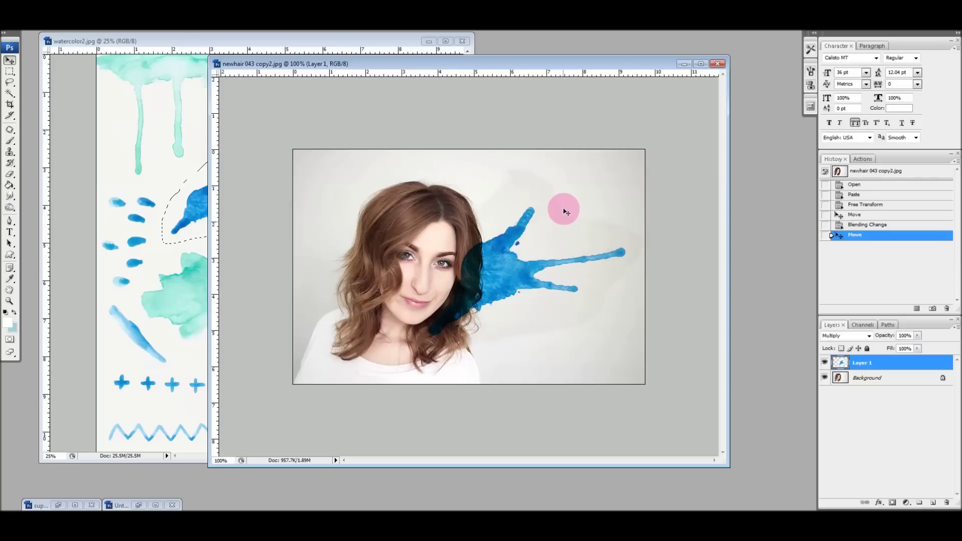
pyautogui.moveTo(553, 251); pyautogui.dragTo(537, 235)
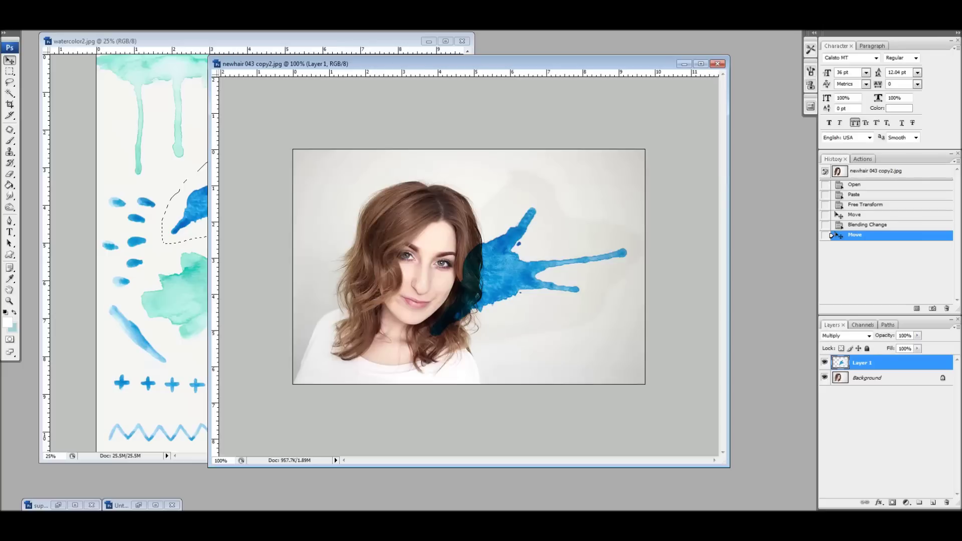
# Apply Levels with white input 237 to the splash, then move it over her hair.
pyautogui.hotkey('alt', 'i')
pyautogui.press('Right')
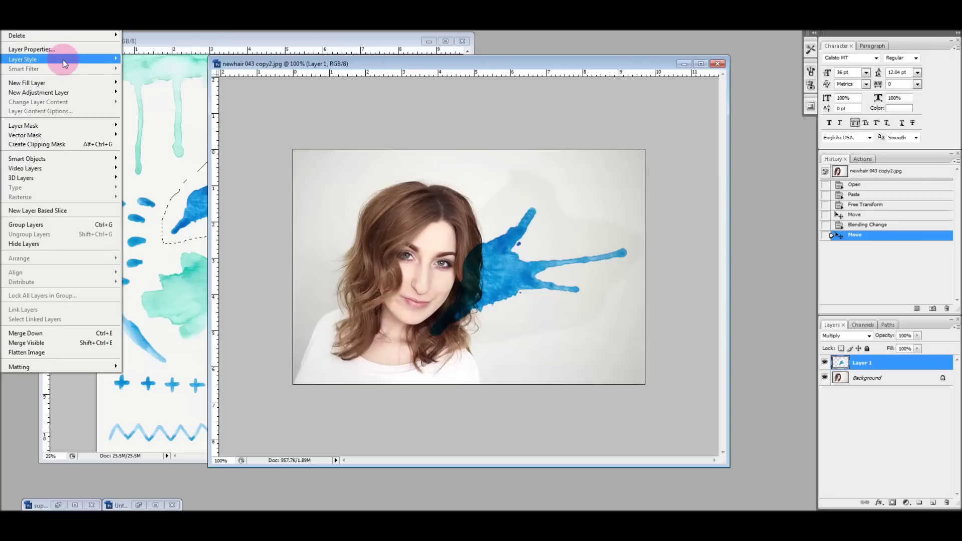
pyautogui.press('Left')
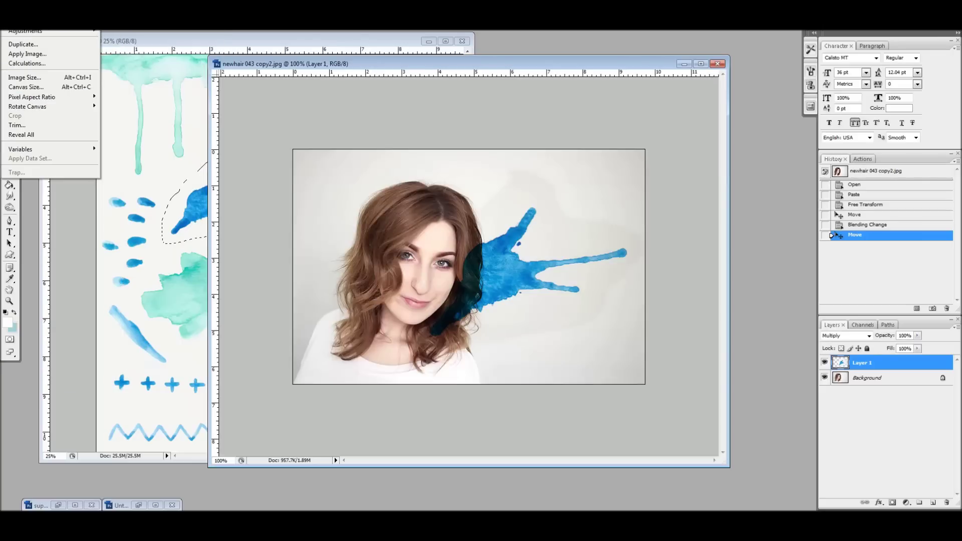
pyautogui.moveTo(90, 31)
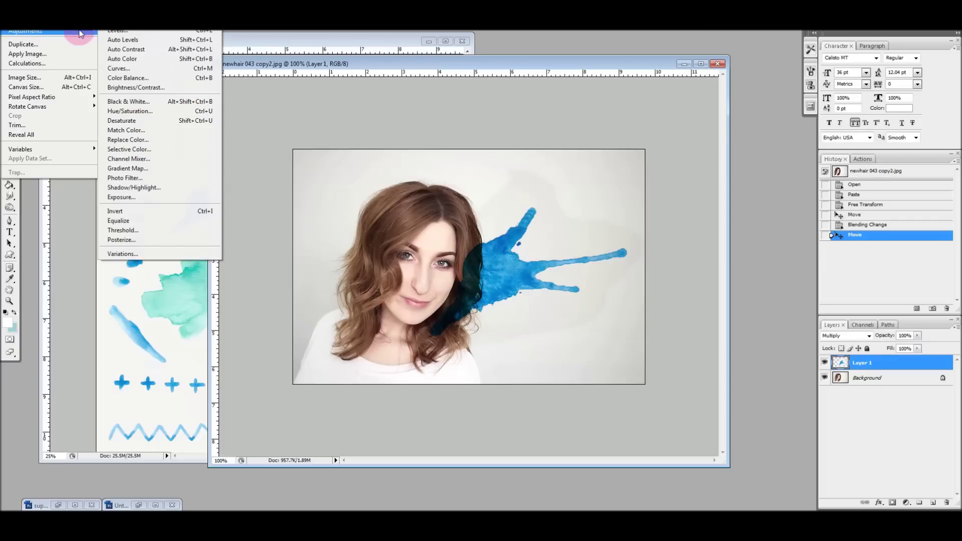
pyautogui.click(127, 29)
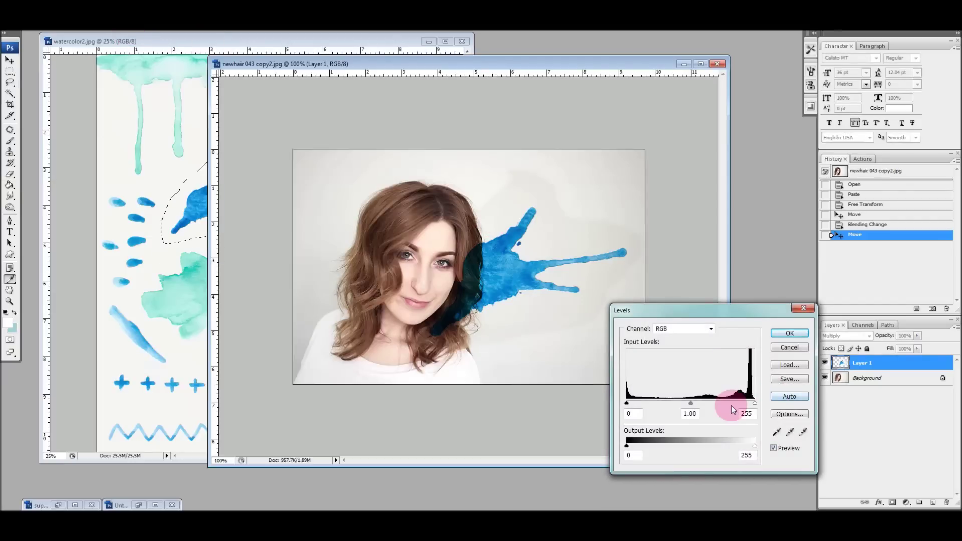
pyautogui.moveTo(755, 407); pyautogui.dragTo(746, 405)
pyautogui.click(795, 334)
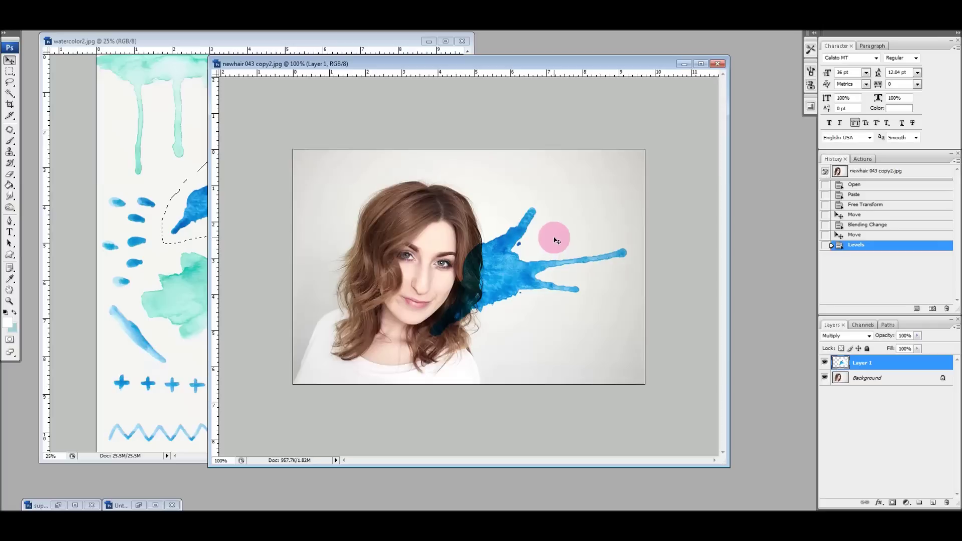
pyautogui.moveTo(524, 284)
pyautogui.mouseDown()
pyautogui.moveTo(494, 215)
pyautogui.moveTo(354, 222)
pyautogui.moveTo(471, 220)
pyautogui.moveTo(392, 228)
pyautogui.moveTo(406, 273)
pyautogui.moveTo(425, 270)
pyautogui.moveTo(416, 238)
pyautogui.moveTo(377, 191)
pyautogui.moveTo(396, 239)
pyautogui.moveTo(499, 308)
pyautogui.moveTo(477, 266)
pyautogui.moveTo(493, 290)
pyautogui.moveTo(507, 276)
pyautogui.mouseUp()
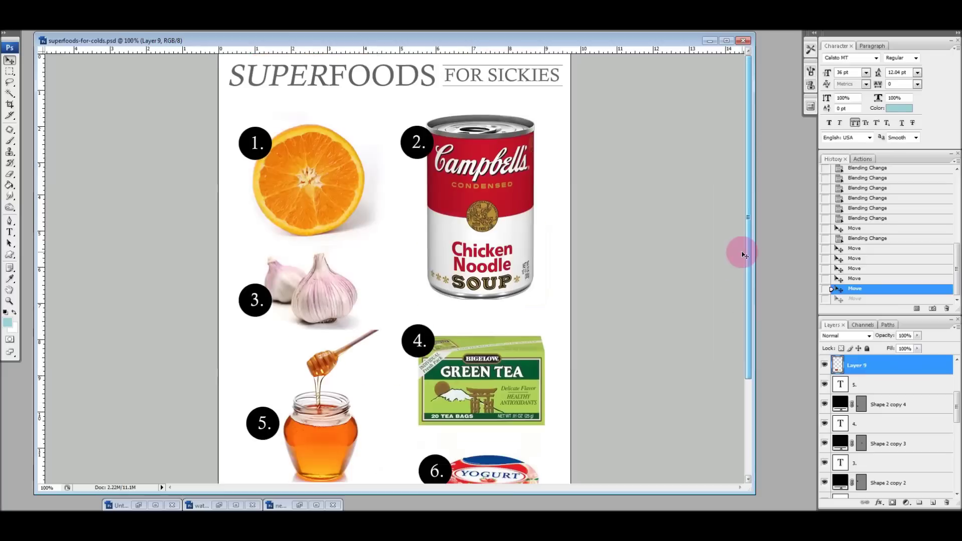
# Select Layer 1 and Paint Bucket the superfoods page background light blue.
pyautogui.scroll(-3, 745, 329)
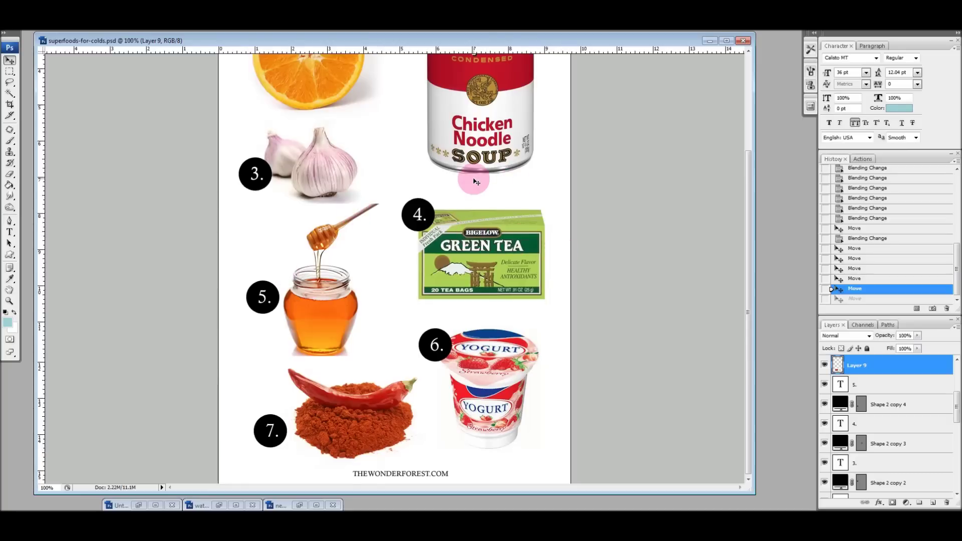
pyautogui.moveTo(955, 407); pyautogui.dragTo(957, 481)
pyautogui.click(859, 488)
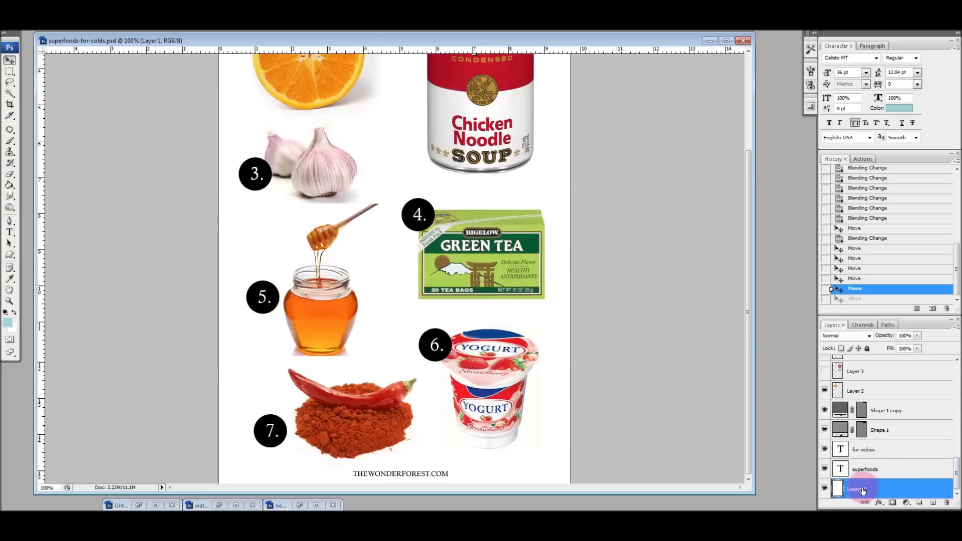
pyautogui.click(9, 184)
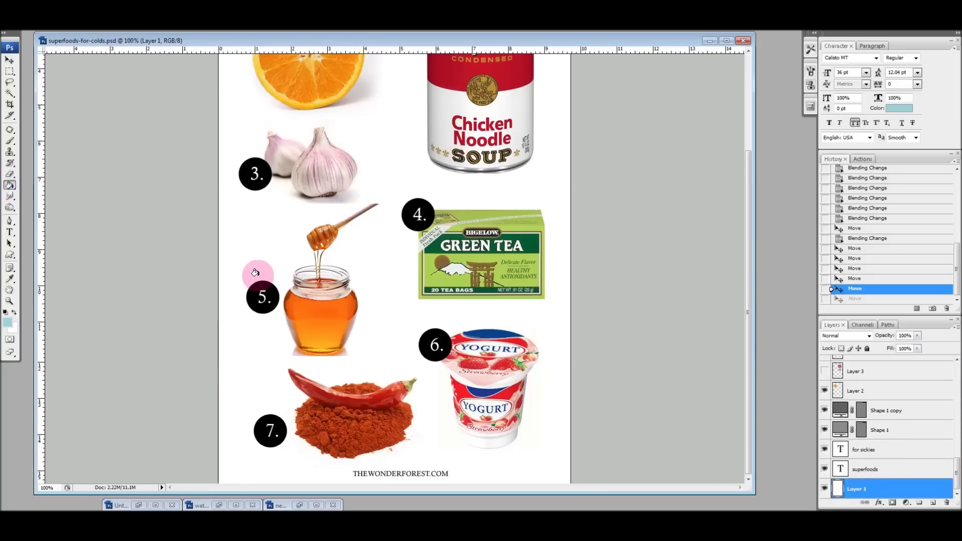
pyautogui.click(398, 324)
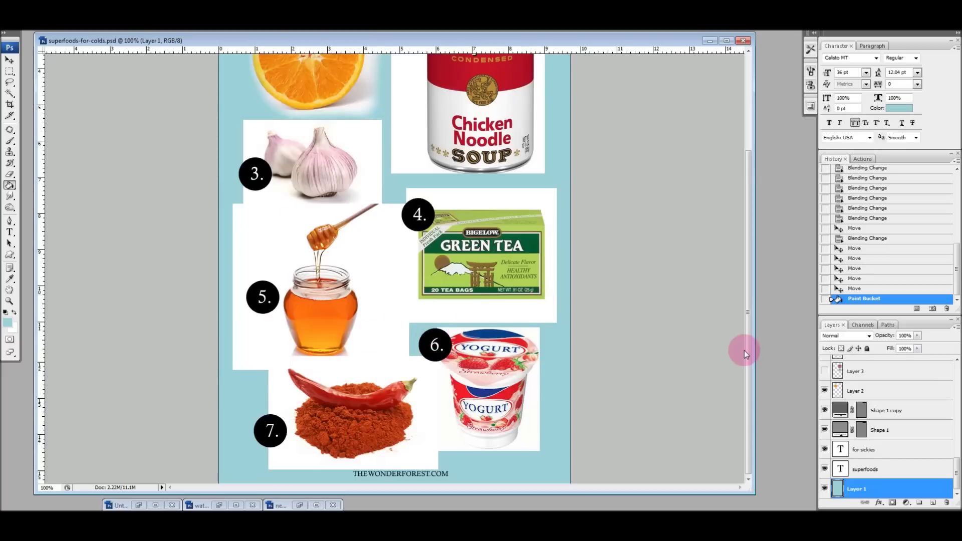
pyautogui.moveTo(747, 355); pyautogui.dragTo(779, 416)
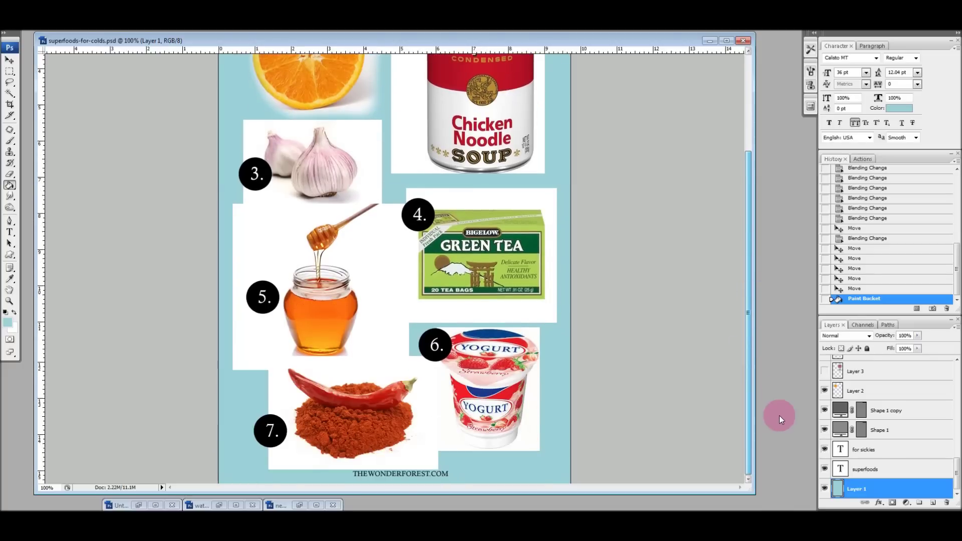
# Set the honey jar (Layer 7) and chili (Layer 9) layers to Multiply.
pyautogui.click(10, 62)
pyautogui.rightClick(371, 238)
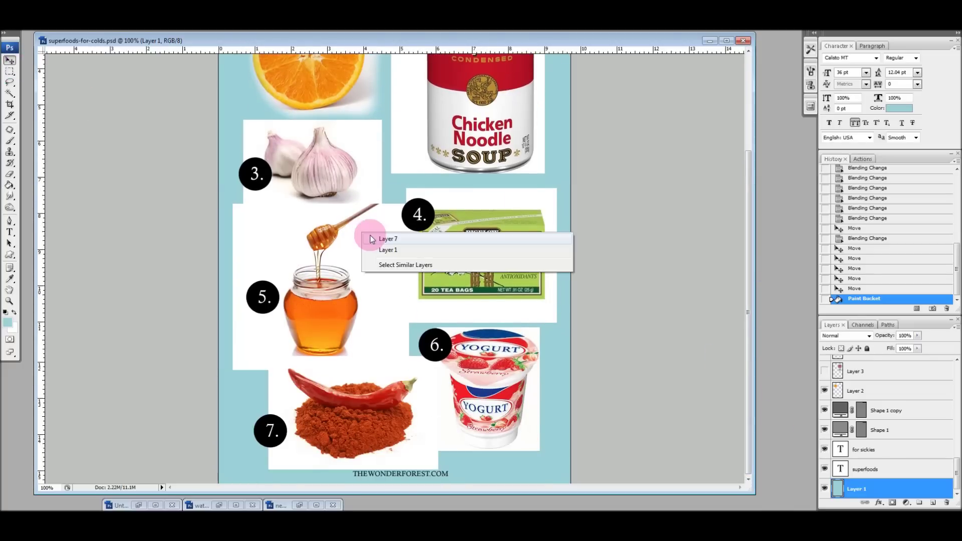
pyautogui.click(379, 238)
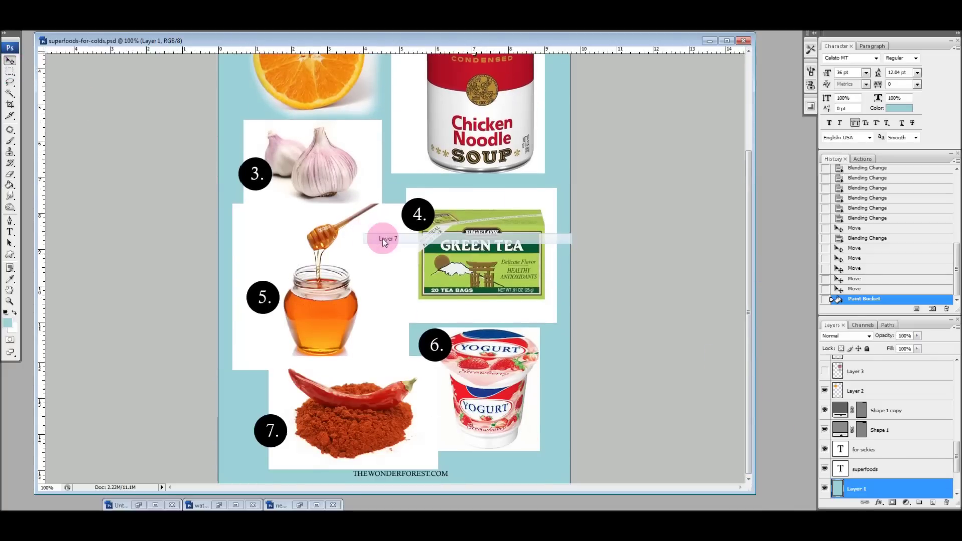
pyautogui.click(869, 339)
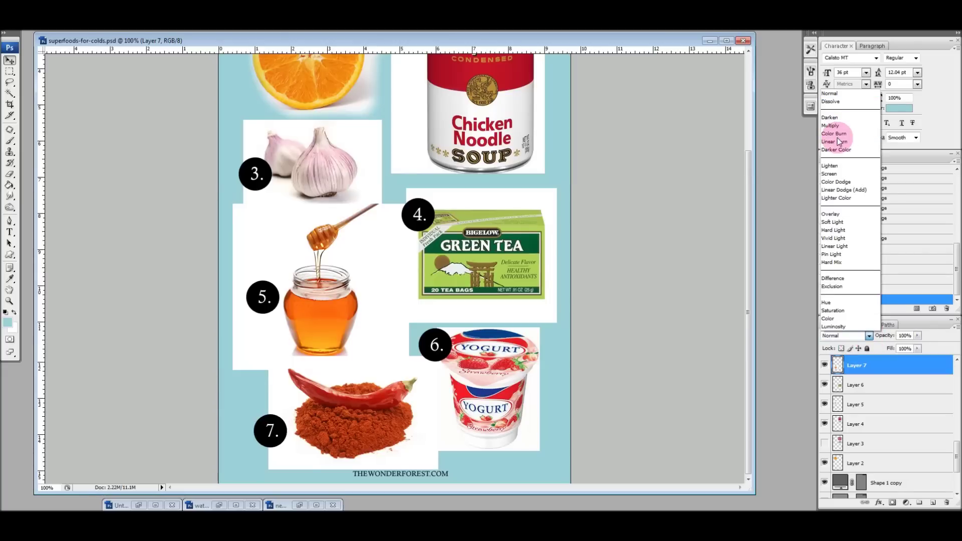
pyautogui.click(835, 126)
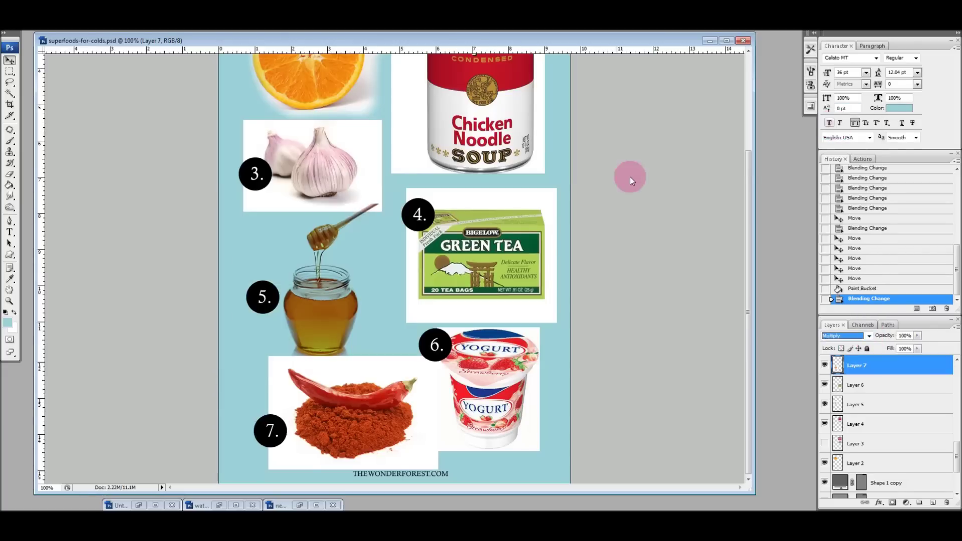
pyautogui.rightClick(359, 395)
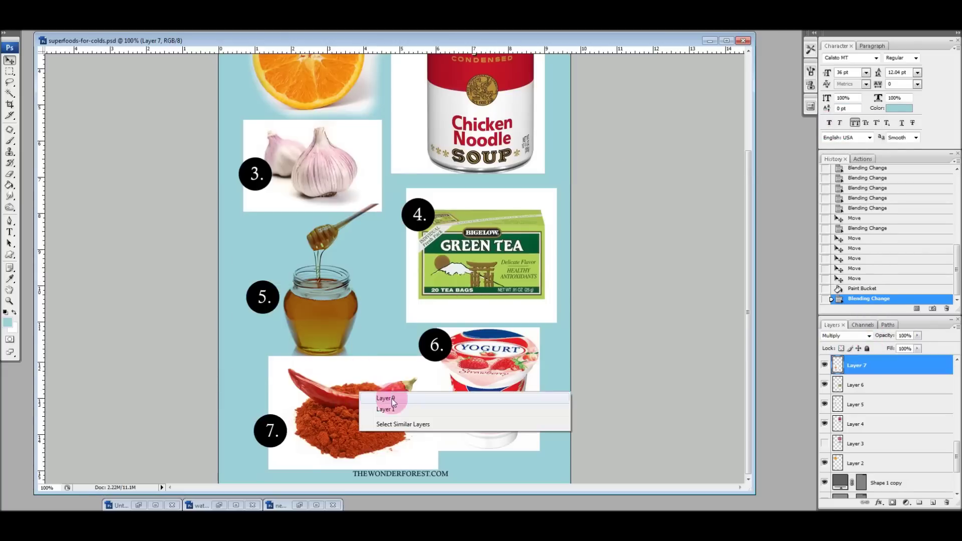
pyautogui.click(373, 399)
pyautogui.click(863, 336)
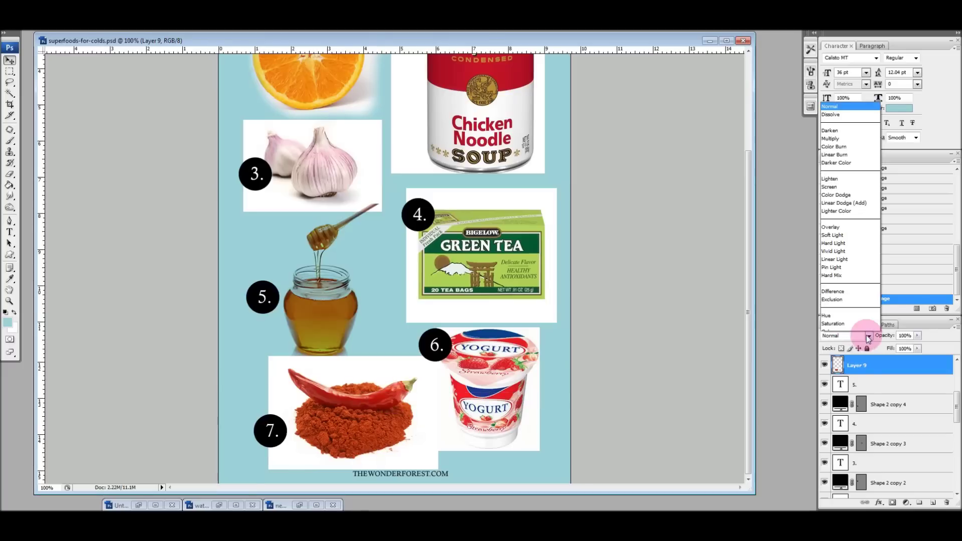
pyautogui.click(846, 128)
pyautogui.click(436, 346)
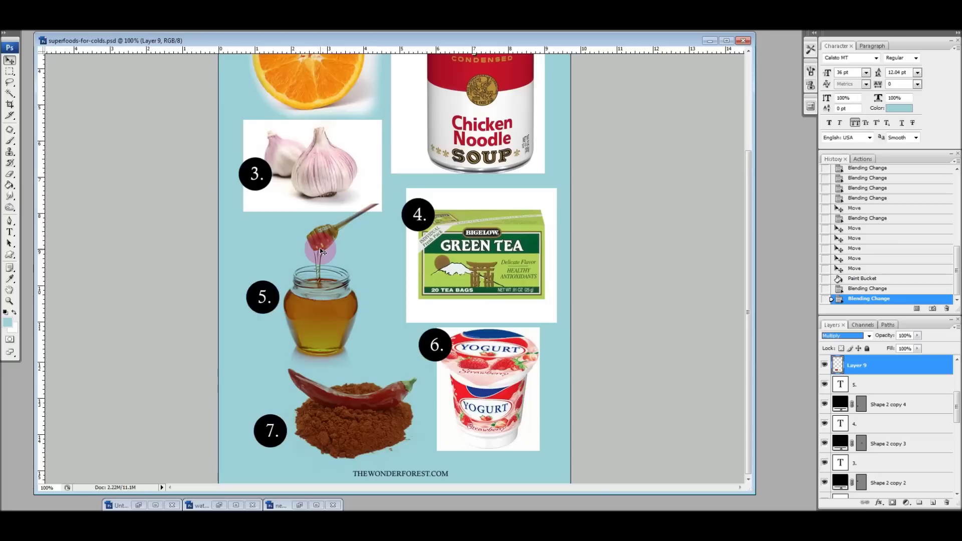
# Set the green tea (Layer 6) and yogurt (Layer 8) layers to Multiply.
pyautogui.click(482, 231)
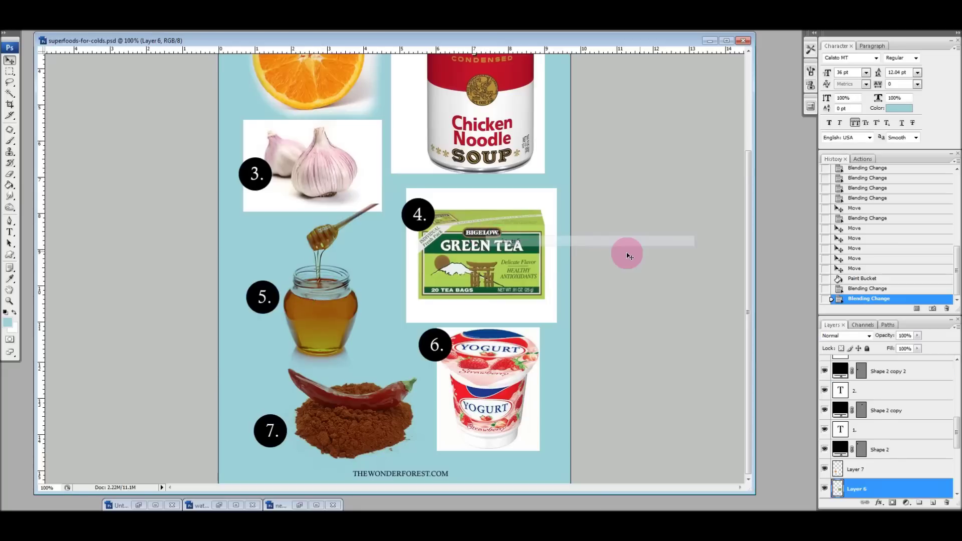
pyautogui.click(868, 337)
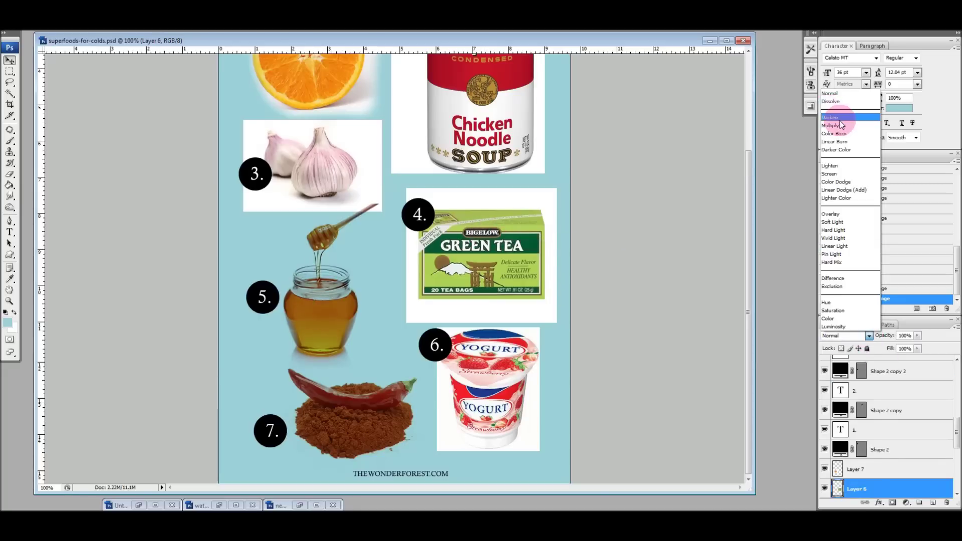
pyautogui.click(849, 126)
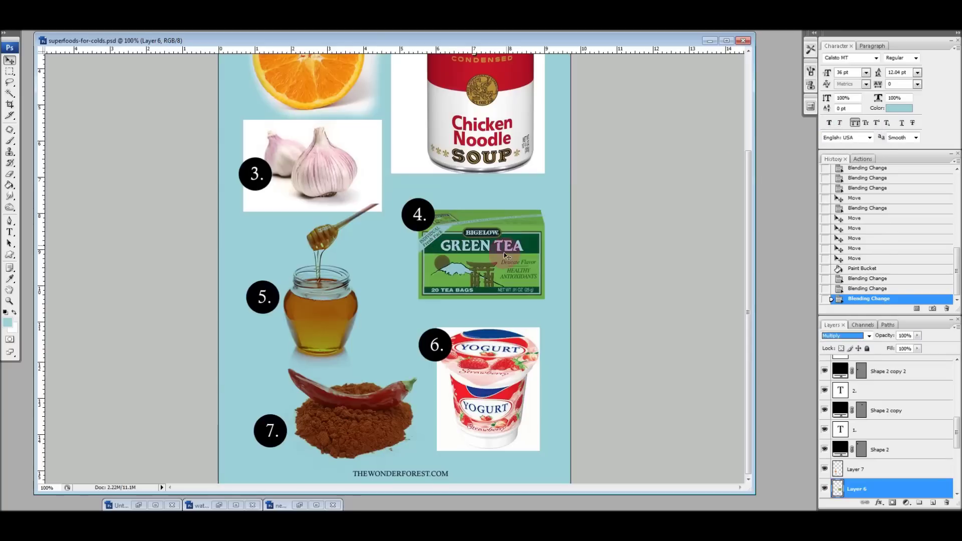
pyautogui.rightClick(502, 350)
pyautogui.click(530, 353)
pyautogui.click(847, 339)
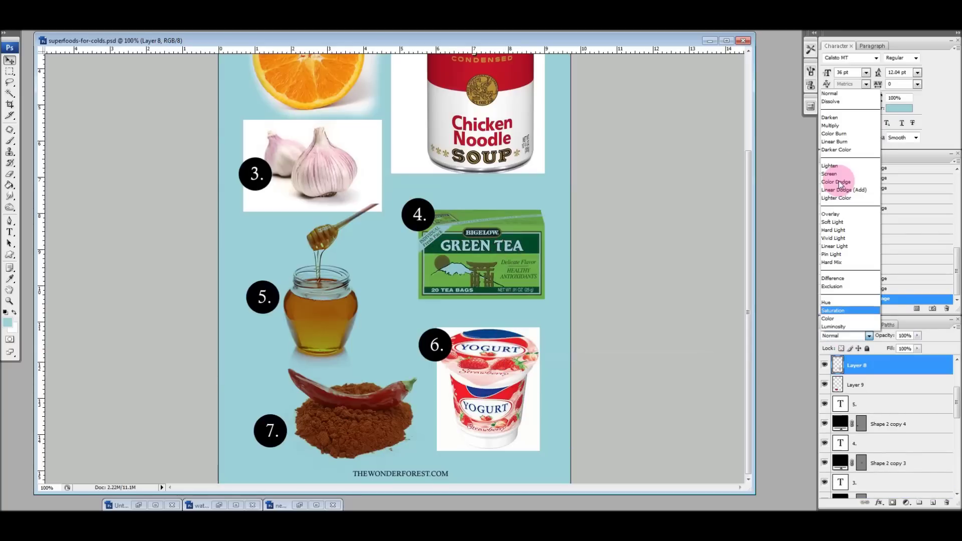
pyautogui.click(849, 126)
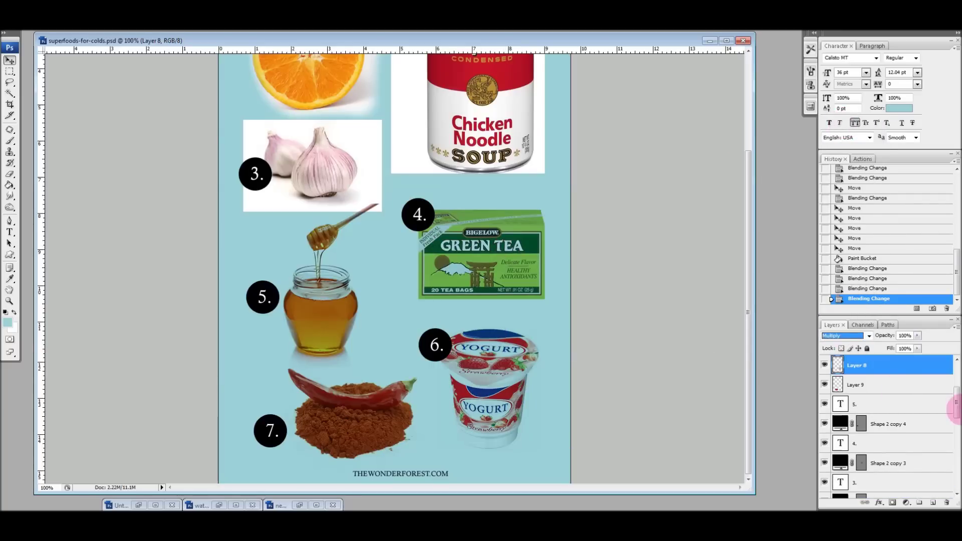
pyautogui.scroll(-5, 953, 397)
# Refill the page background, Layer 1, with white.
pyautogui.click(916, 491)
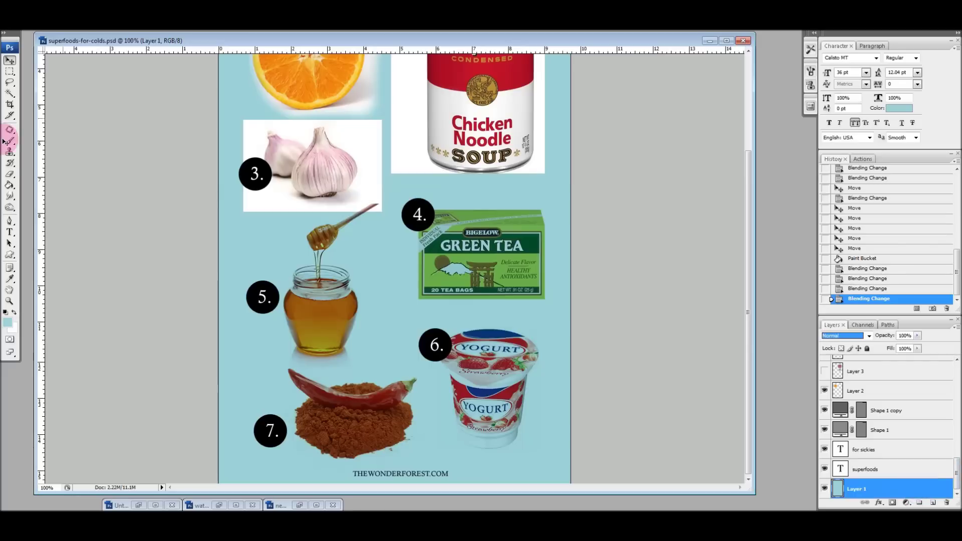
pyautogui.click(10, 185)
pyautogui.click(14, 312)
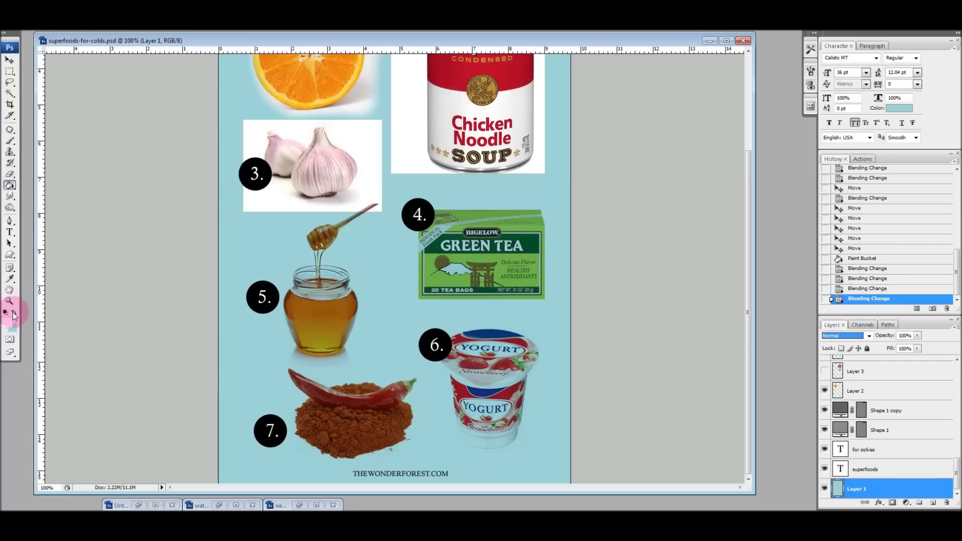
pyautogui.click(367, 288)
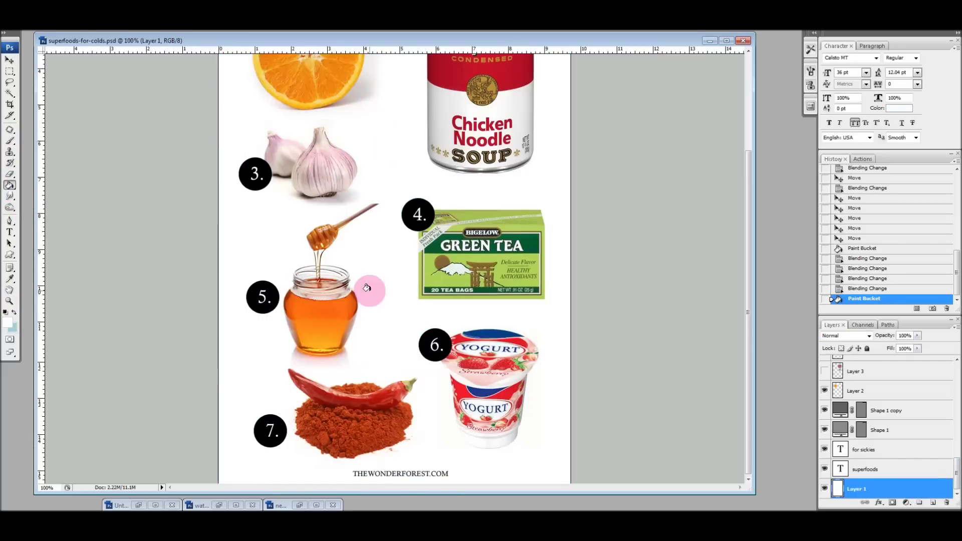
# Move the honey jar (Layer 7) over the tea box, comparing Normal and Multiply blending.
pyautogui.click(9, 60)
pyautogui.rightClick(337, 289)
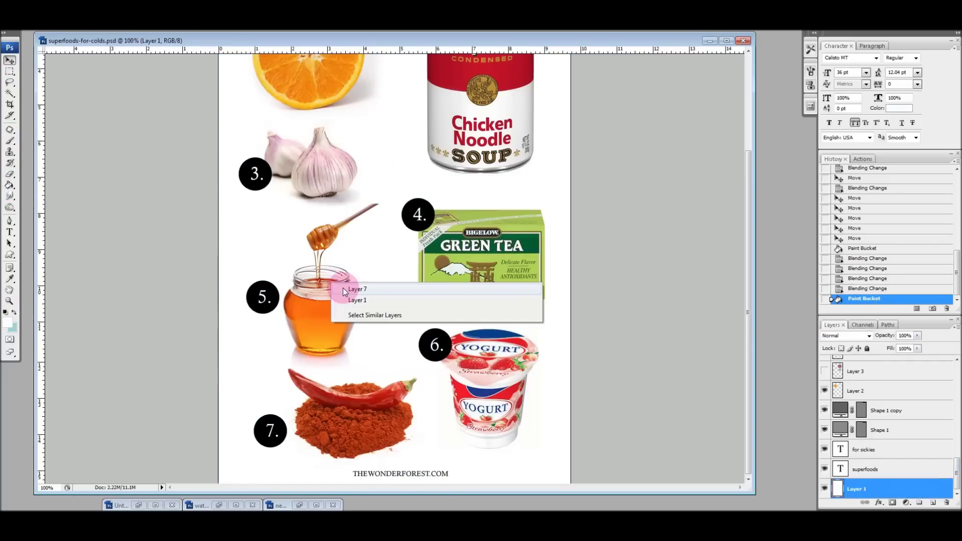
pyautogui.click(343, 288)
pyautogui.moveTo(344, 287); pyautogui.dragTo(379, 275)
pyautogui.click(845, 334)
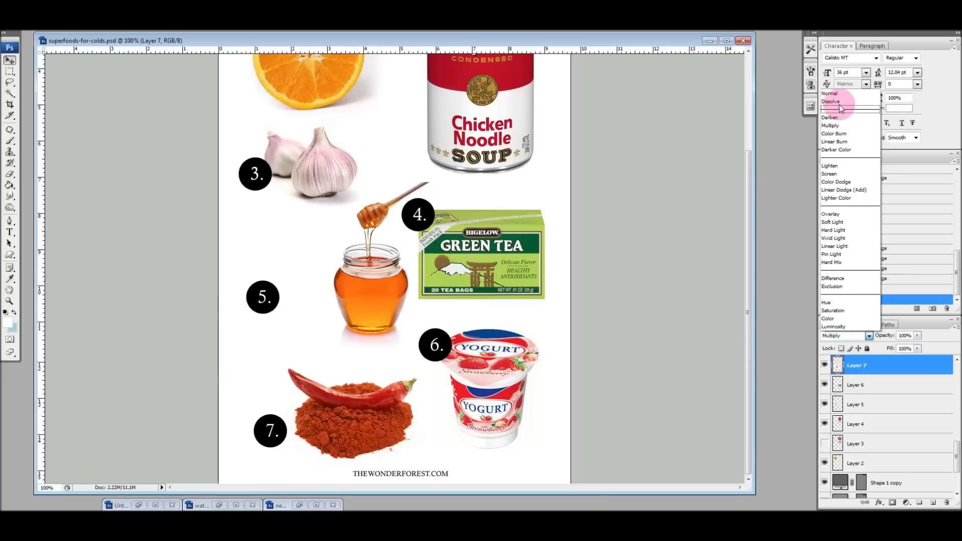
pyautogui.click(843, 96)
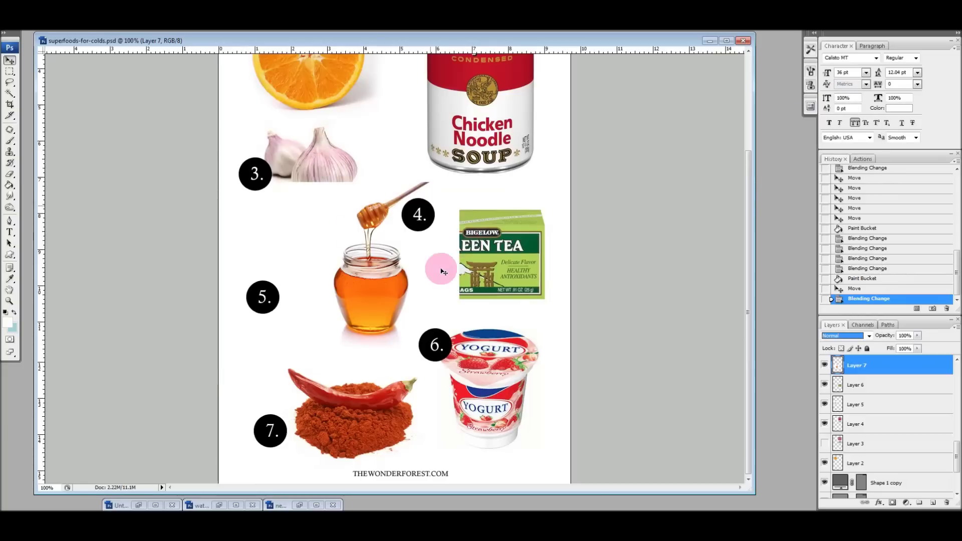
pyautogui.moveTo(427, 271); pyautogui.dragTo(400, 284)
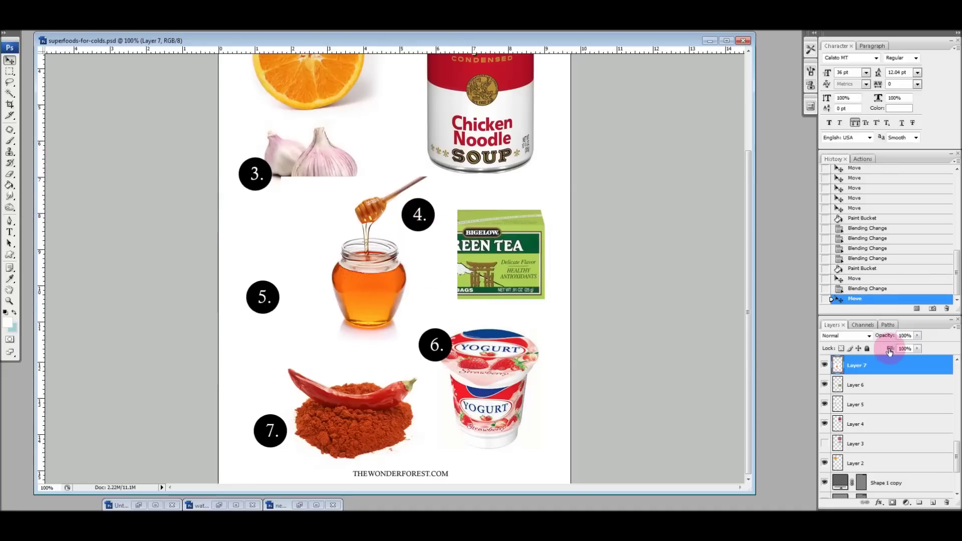
pyautogui.click(868, 336)
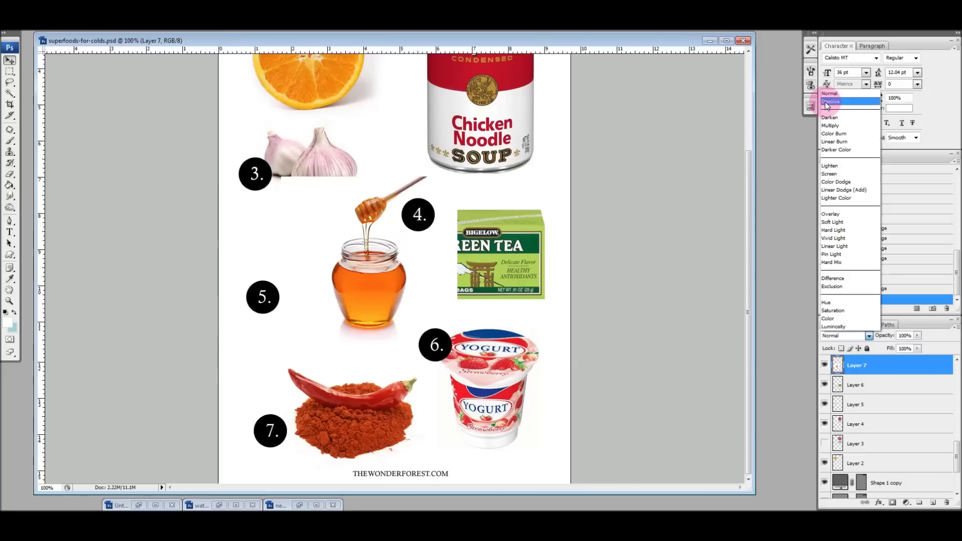
pyautogui.click(843, 125)
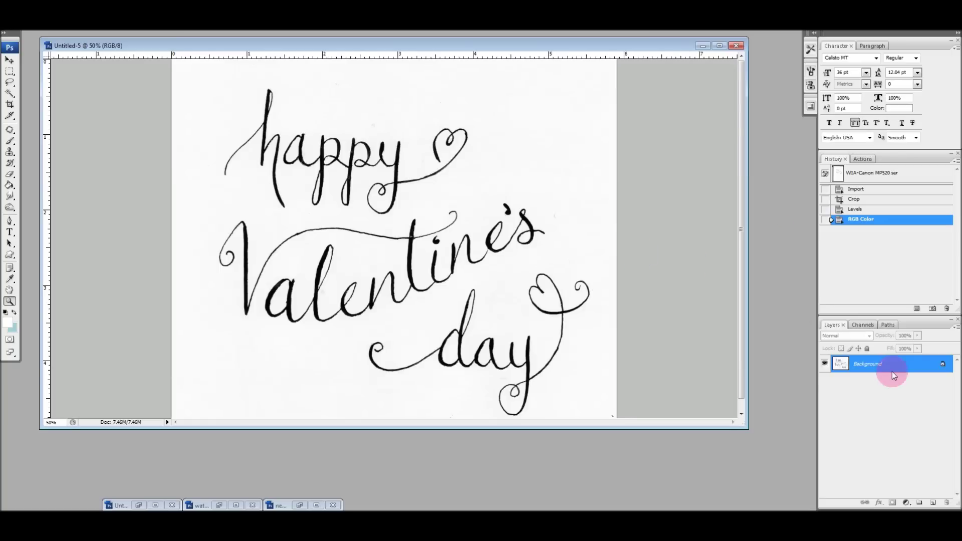
# Duplicate the Background layer and set Background copy to Multiply.
pyautogui.rightClick(866, 369)
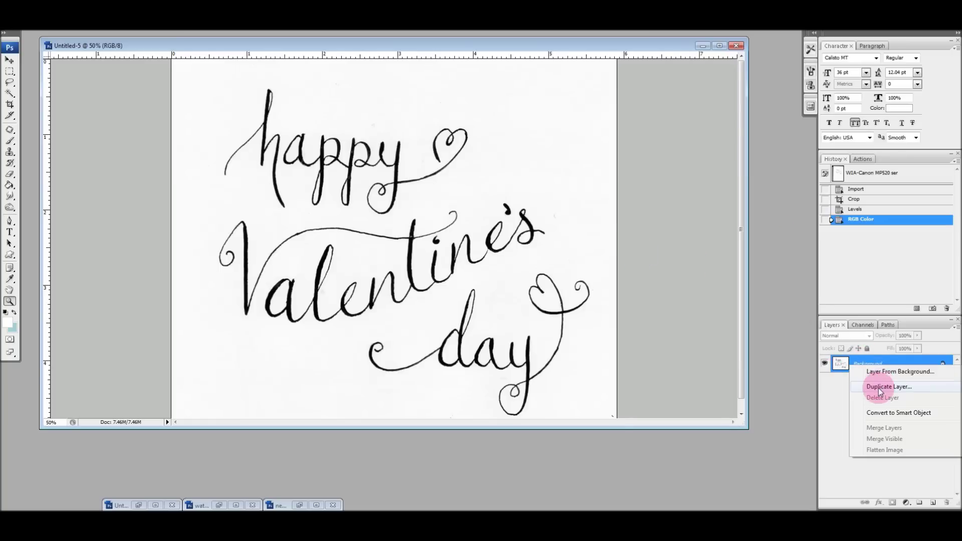
pyautogui.click(880, 390)
pyautogui.click(571, 155)
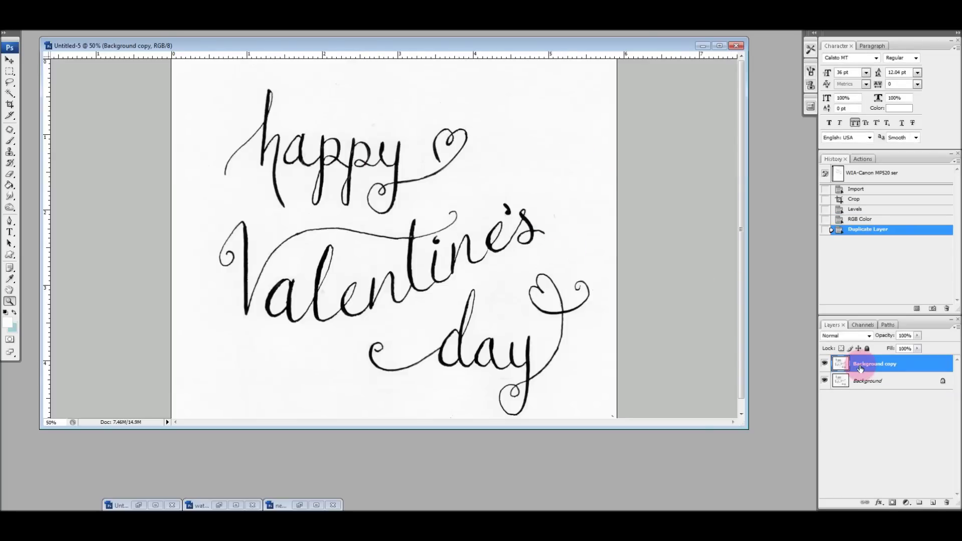
pyautogui.click(870, 336)
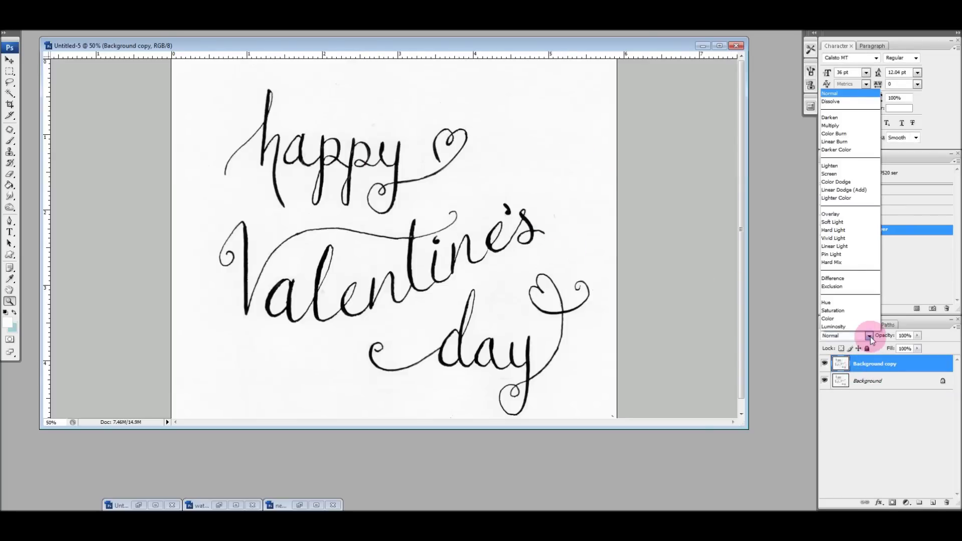
pyautogui.click(850, 126)
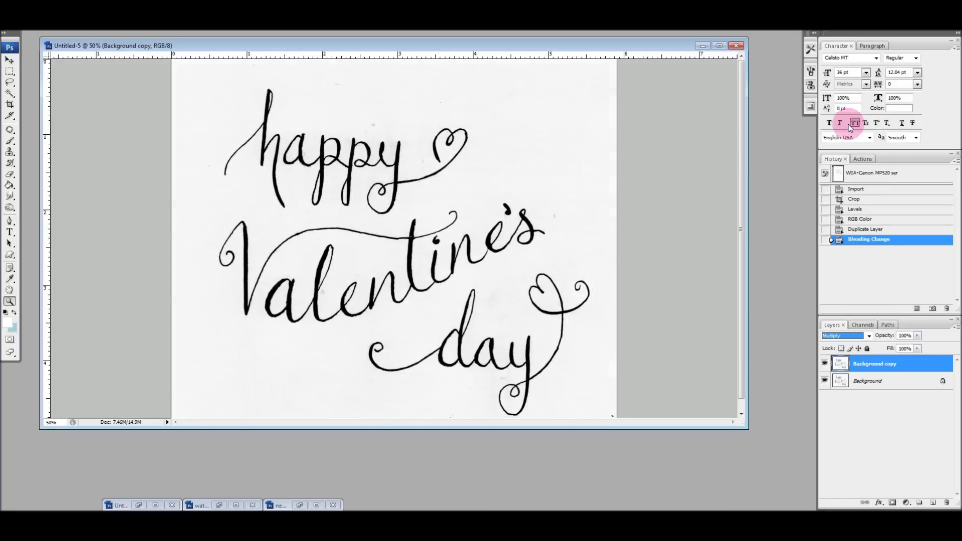
# Add a new empty Layer 1 below Background copy and zoom in on the lettering.
pyautogui.click(932, 506)
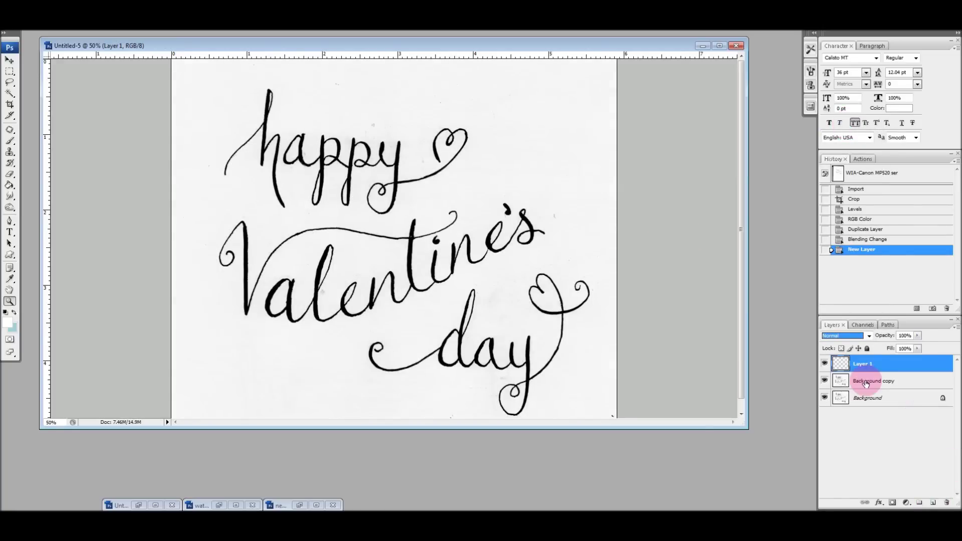
pyautogui.moveTo(884, 371); pyautogui.dragTo(882, 388)
pyautogui.click(9, 140)
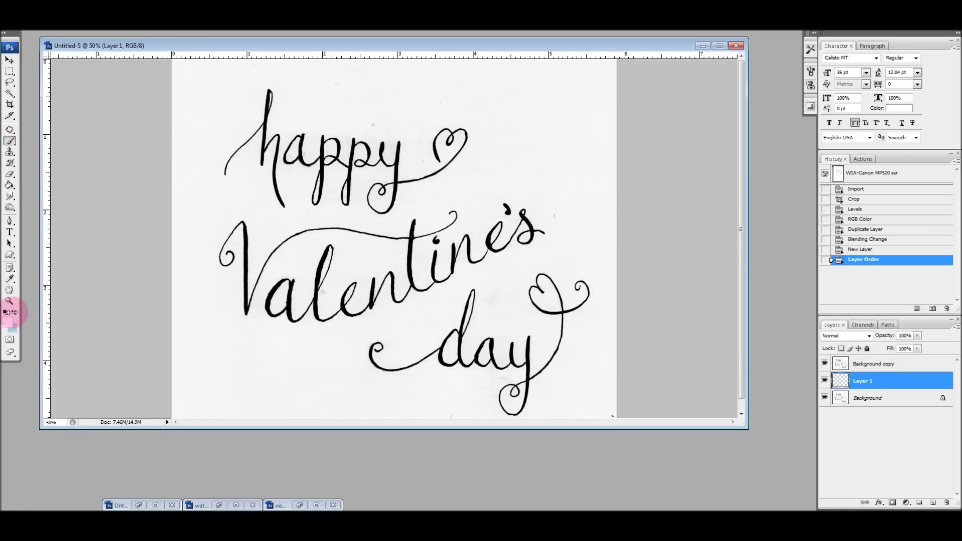
pyautogui.click(9, 300)
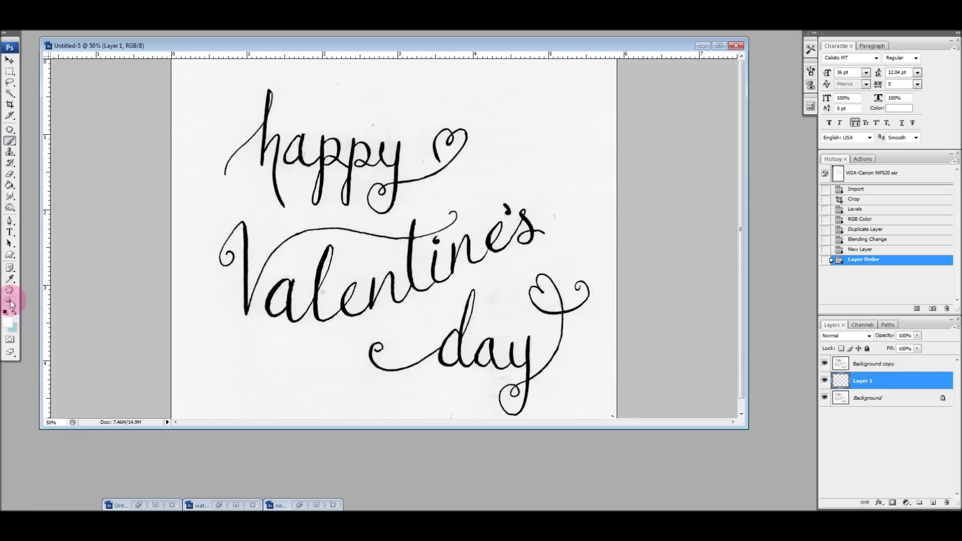
pyautogui.click(580, 307)
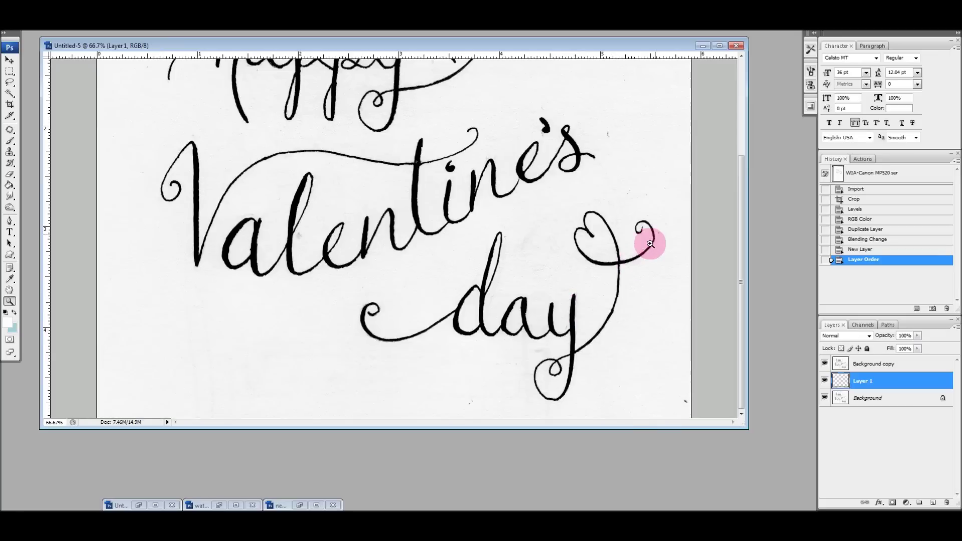
# Zoom in on the heart beside 'day' and set a soft 86 px brush.
pyautogui.click(646, 248)
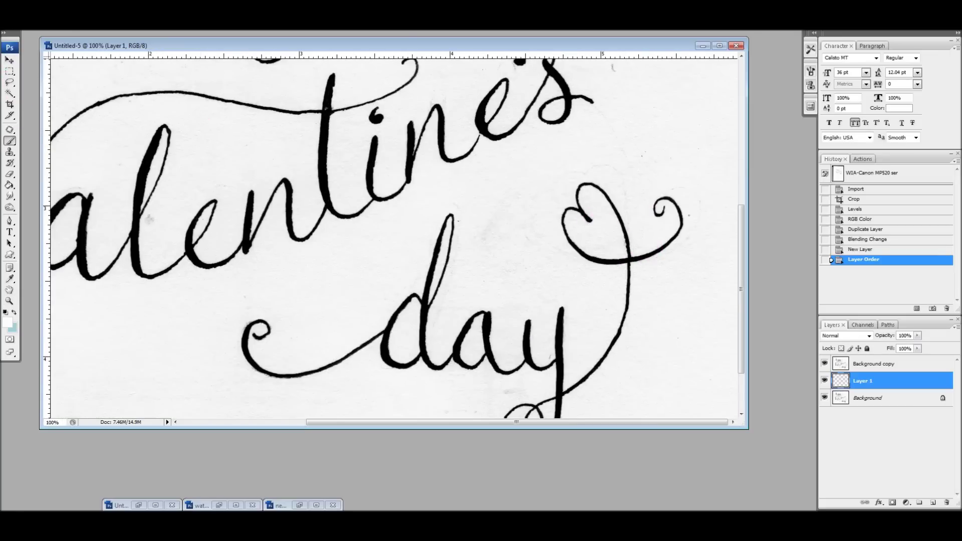
pyautogui.press('b')
pyautogui.rightClick(58, 63)
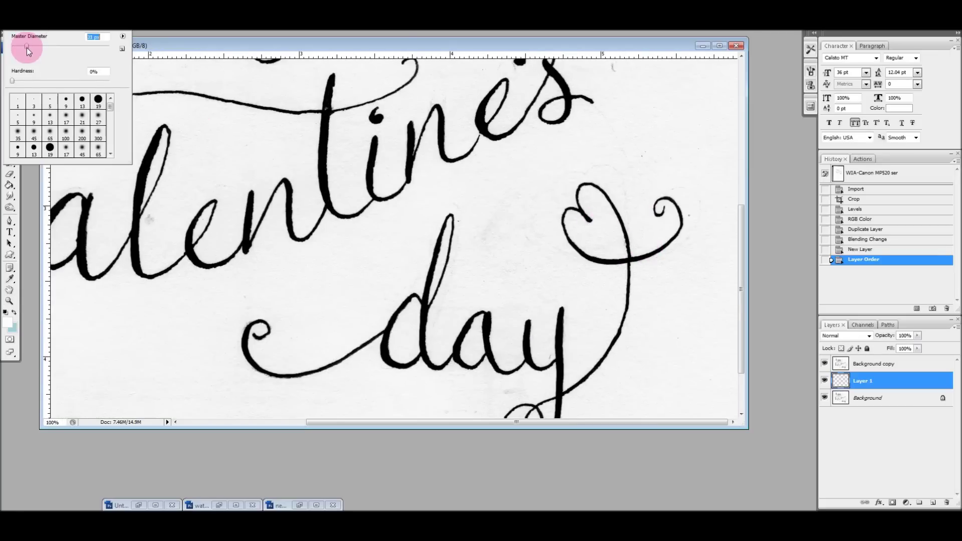
# Set the foreground colour to salmon pink #d9aa9b, green value 170.
pyautogui.click(14, 311)
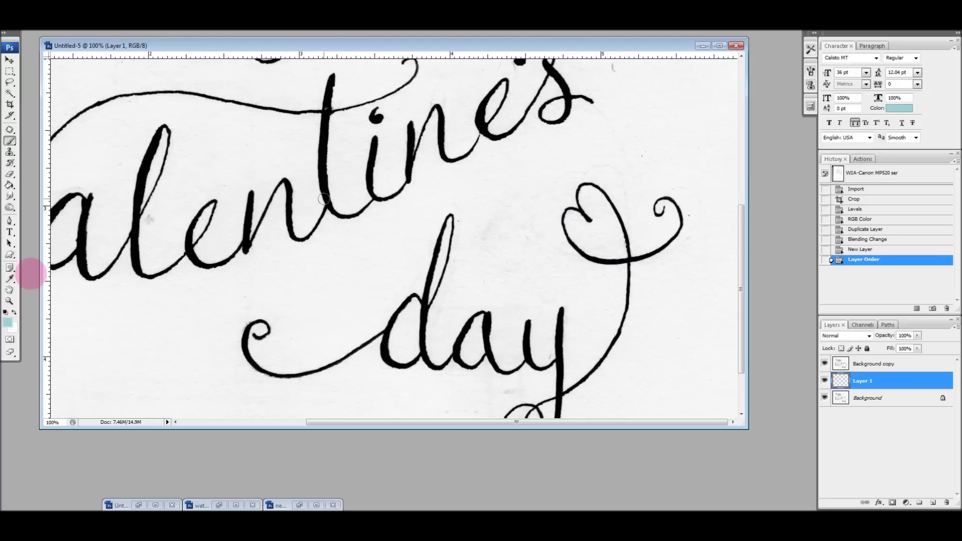
pyautogui.click(8, 322)
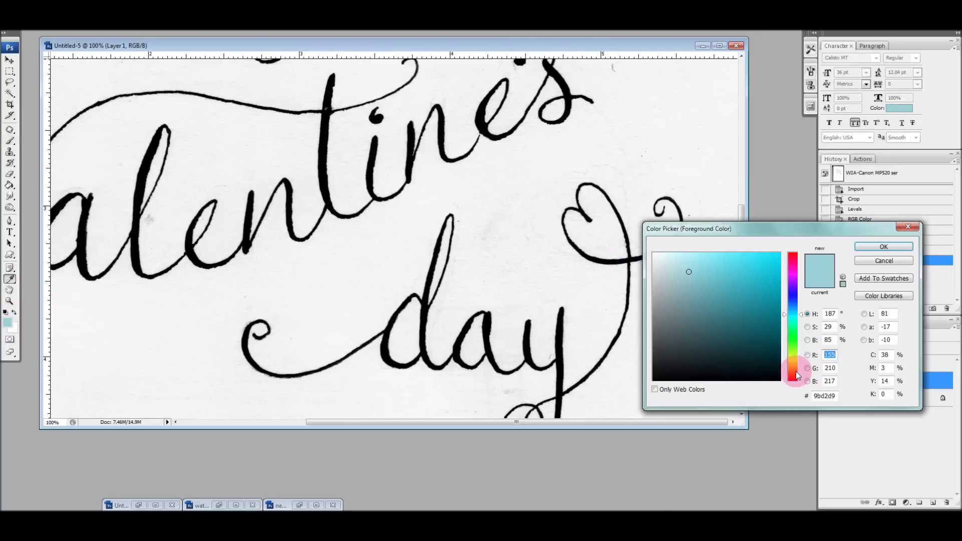
pyautogui.click(795, 371)
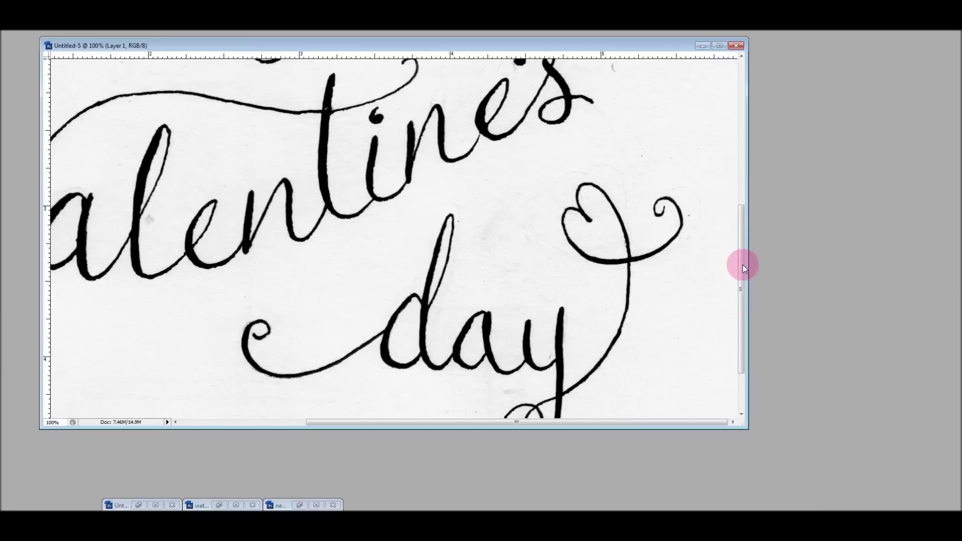
pyautogui.press('Tab')
pyautogui.write('170')
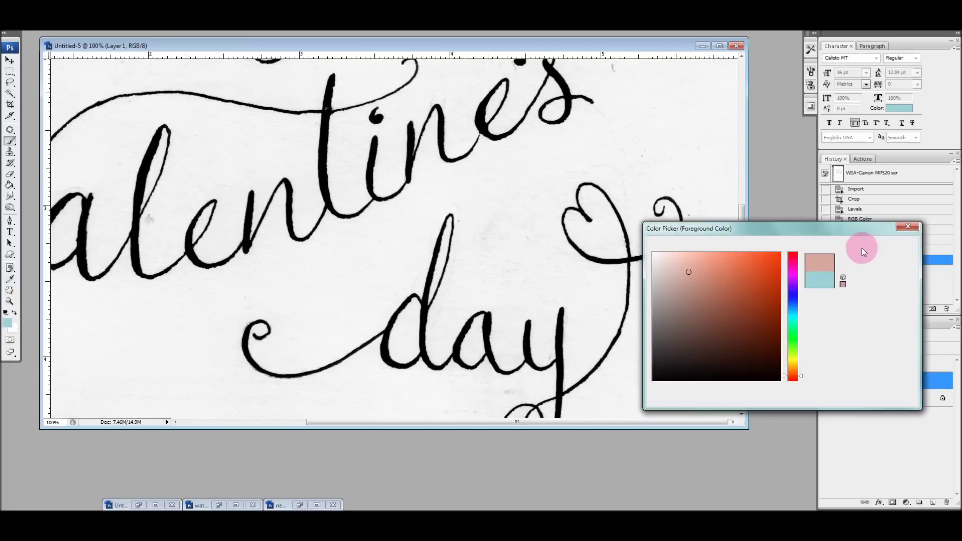
pyautogui.click(862, 247)
pyautogui.press('b')
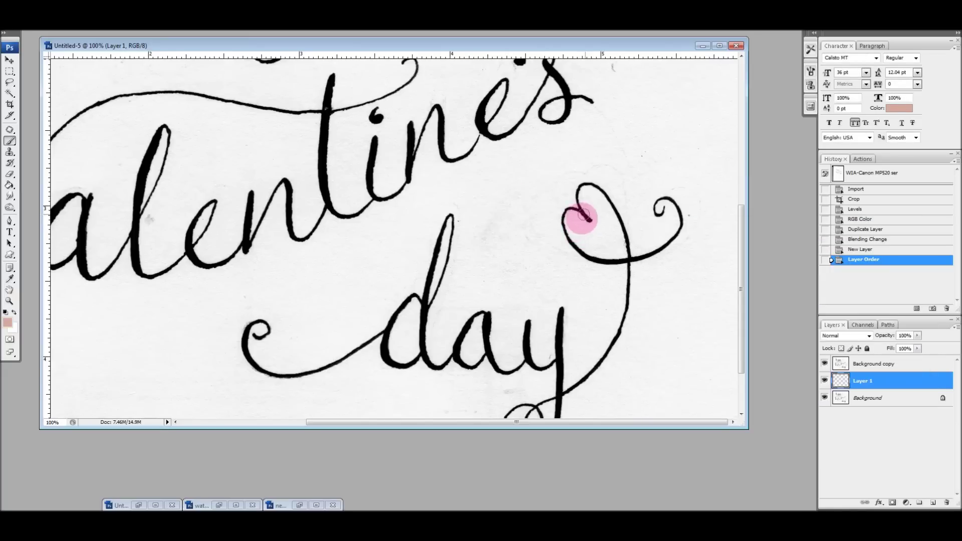
# Paint inside the heart beside 'day' on Layer 1 and undo the spill below it.
pyautogui.click(600, 223)
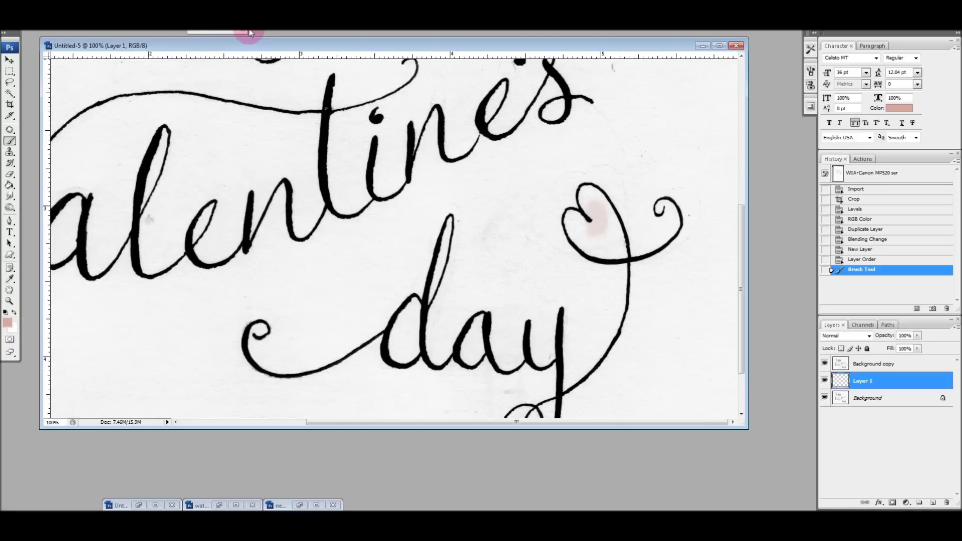
pyautogui.moveTo(588, 207)
pyautogui.mouseDown()
pyautogui.moveTo(608, 238)
pyautogui.moveTo(592, 193)
pyautogui.moveTo(623, 254)
pyautogui.moveTo(613, 215)
pyautogui.moveTo(619, 255)
pyautogui.moveTo(575, 240)
pyautogui.moveTo(585, 244)
pyautogui.moveTo(596, 220)
pyautogui.moveTo(584, 228)
pyautogui.moveTo(594, 217)
pyautogui.moveTo(587, 188)
pyautogui.moveTo(603, 199)
pyautogui.moveTo(607, 231)
pyautogui.moveTo(573, 214)
pyautogui.moveTo(568, 227)
pyautogui.moveTo(569, 215)
pyautogui.moveTo(581, 236)
pyautogui.moveTo(604, 221)
pyautogui.moveTo(569, 214)
pyautogui.moveTo(564, 235)
pyautogui.moveTo(585, 262)
pyautogui.moveTo(569, 221)
pyautogui.moveTo(586, 271)
pyautogui.mouseUp()
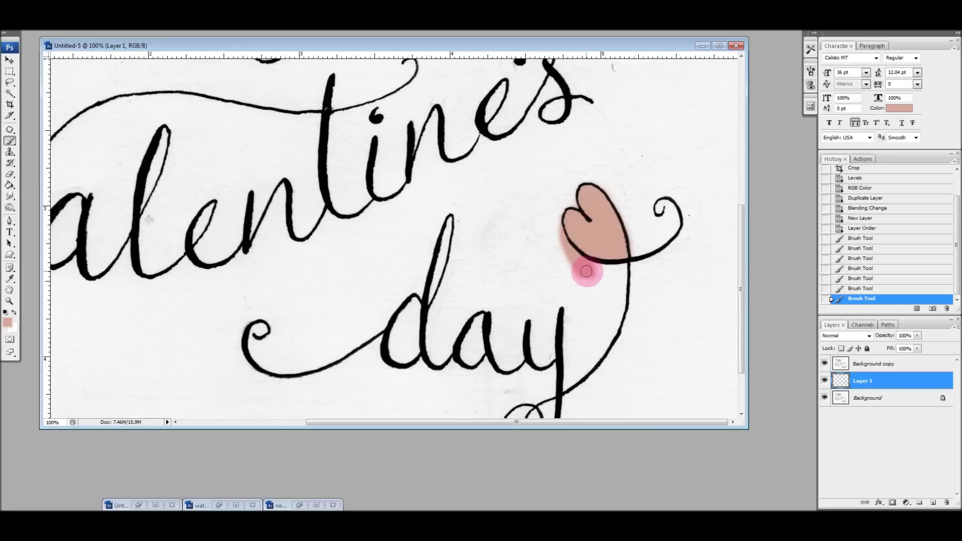
pyautogui.hotkey('ctrl', 'z')
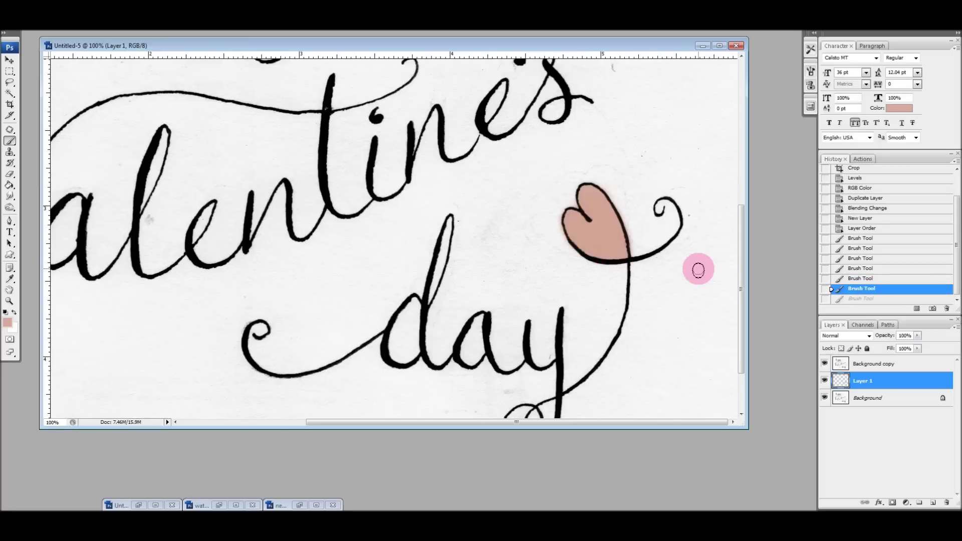
pyautogui.click(876, 365)
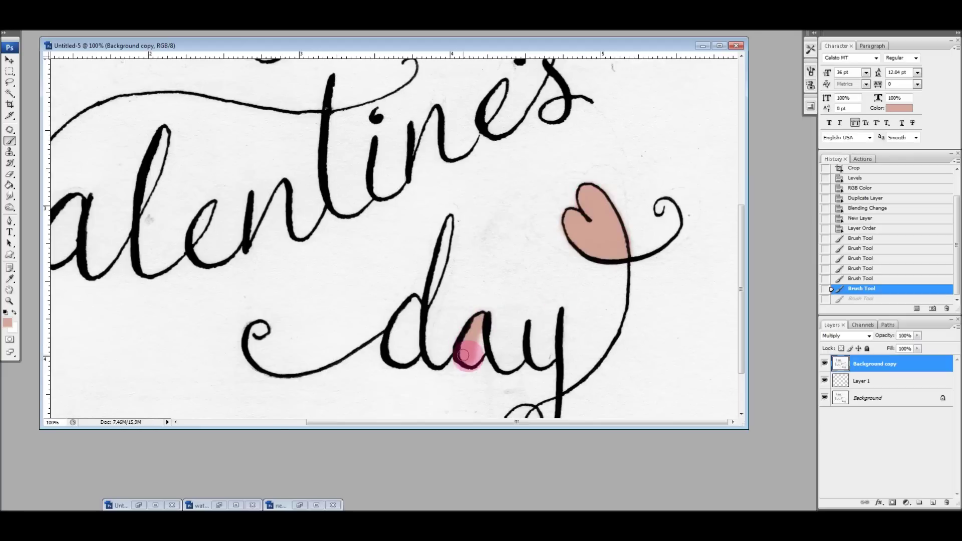
# Brush salmon into the 'a' of 'day'.
pyautogui.moveTo(476, 351)
pyautogui.mouseDown()
pyautogui.moveTo(466, 346)
pyautogui.moveTo(476, 331)
pyautogui.moveTo(473, 358)
pyautogui.mouseUp()
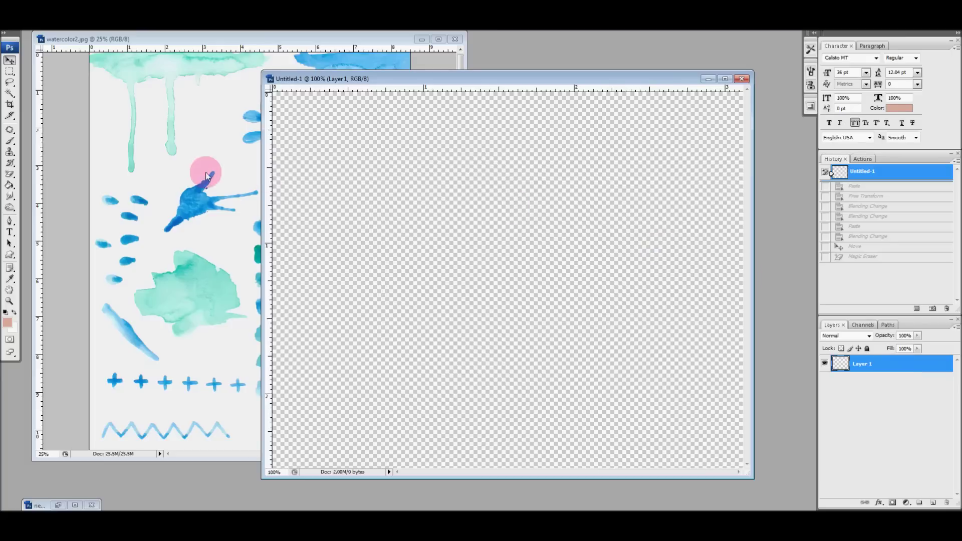
# Bring the watercolor2.jpg sheet forward, then return to the blank Untitled-1 document.
pyautogui.click(243, 55)
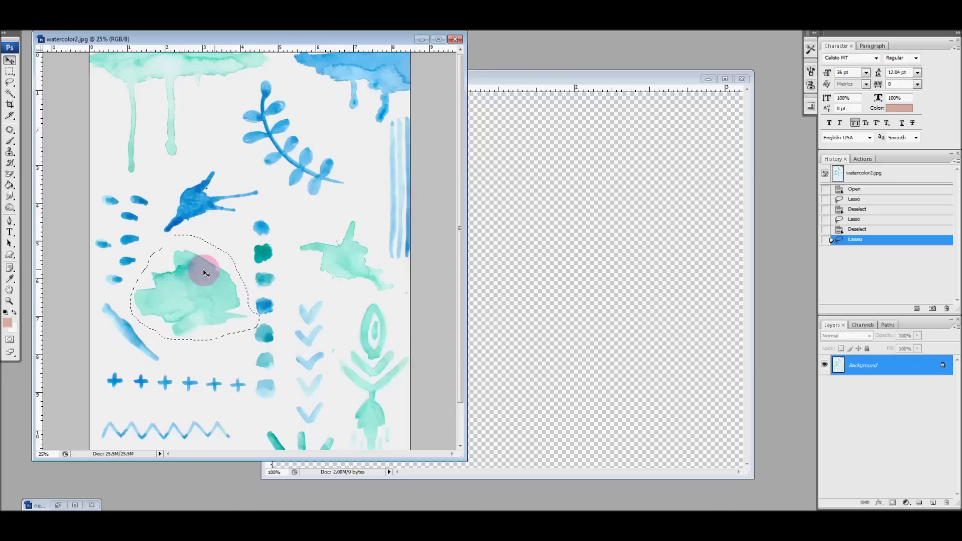
pyautogui.click(552, 90)
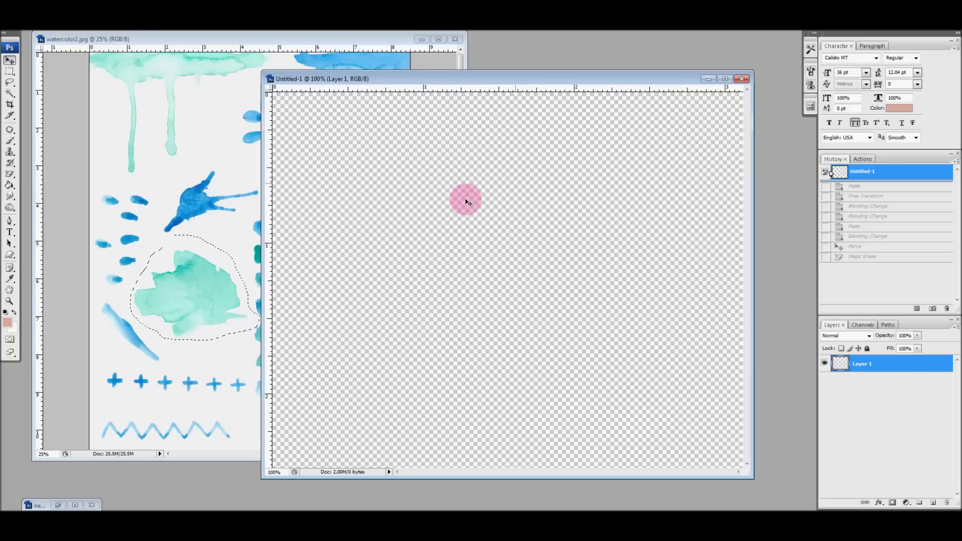
# Paste the teal splotch into Untitled-1, scale it to fit, nudge it up, and blend as Multiply.
pyautogui.hotkey('ctrl', 'v')
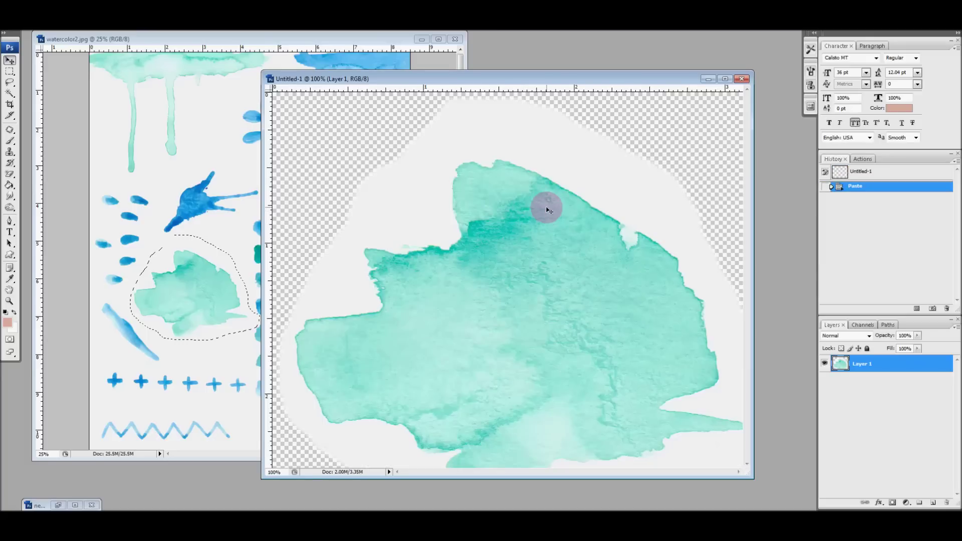
pyautogui.rightClick(436, 193)
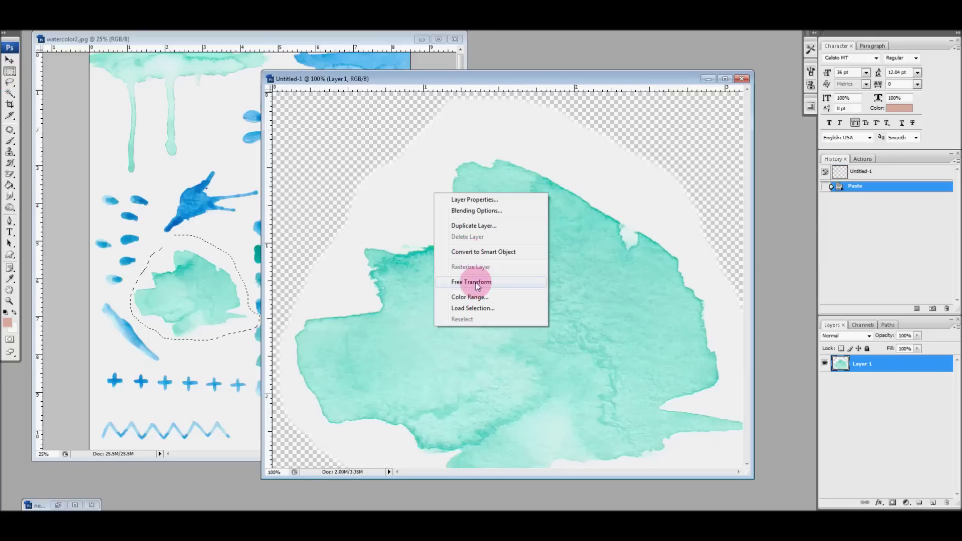
pyautogui.click(468, 282)
pyautogui.moveTo(274, 93); pyautogui.dragTo(300, 111)
pyautogui.moveTo(506, 214); pyautogui.dragTo(506, 209)
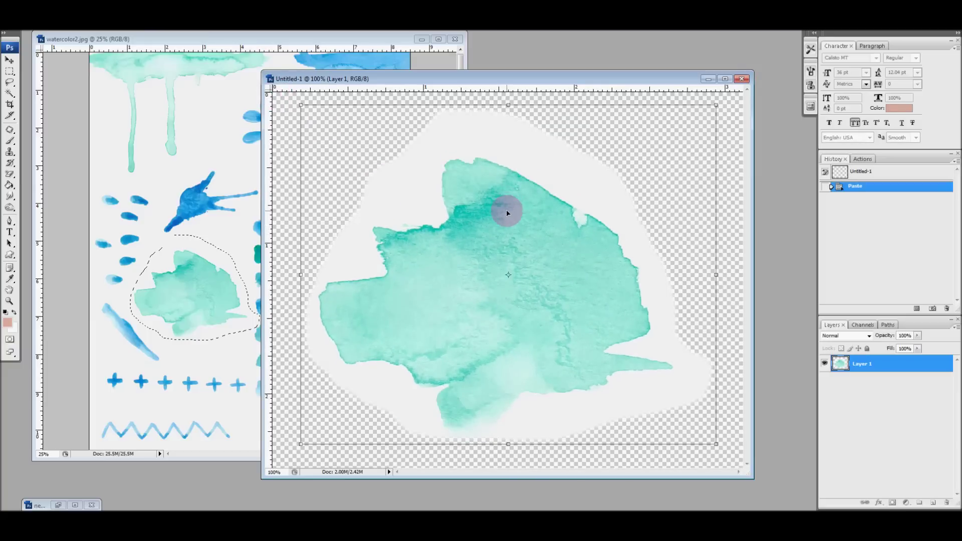
pyautogui.press('Return')
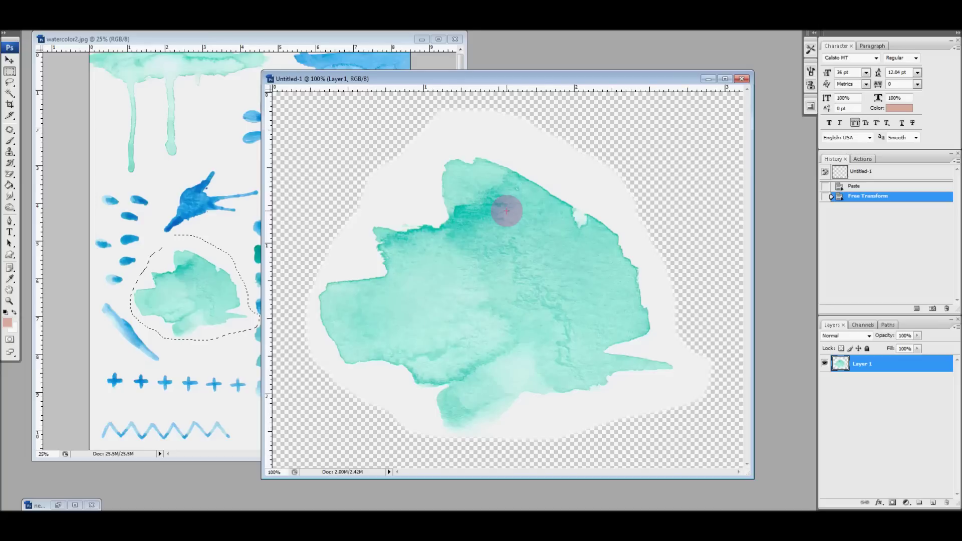
pyautogui.click(849, 337)
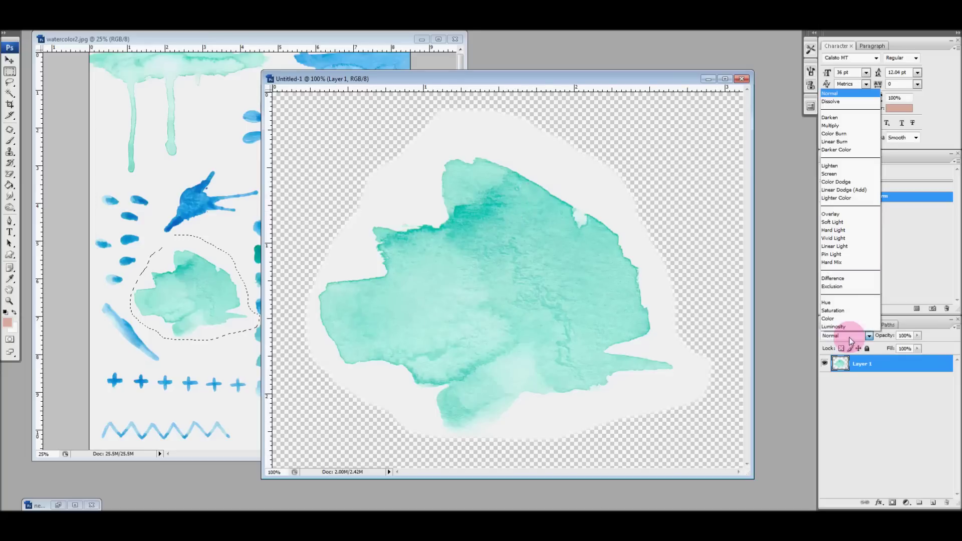
pyautogui.click(846, 128)
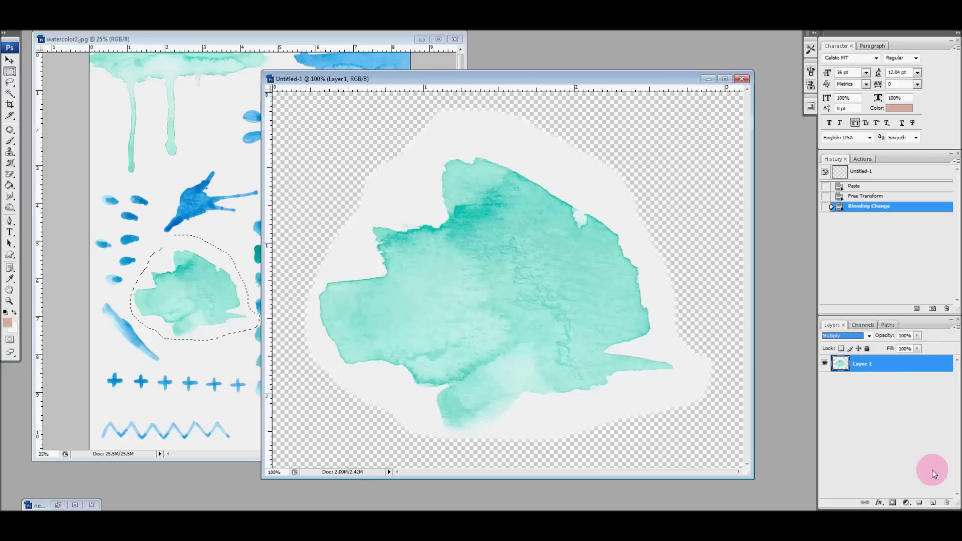
# Paste a second splotch onto new Layer 2, set it to Multiply, and drag it up-right over the first.
pyautogui.click(933, 503)
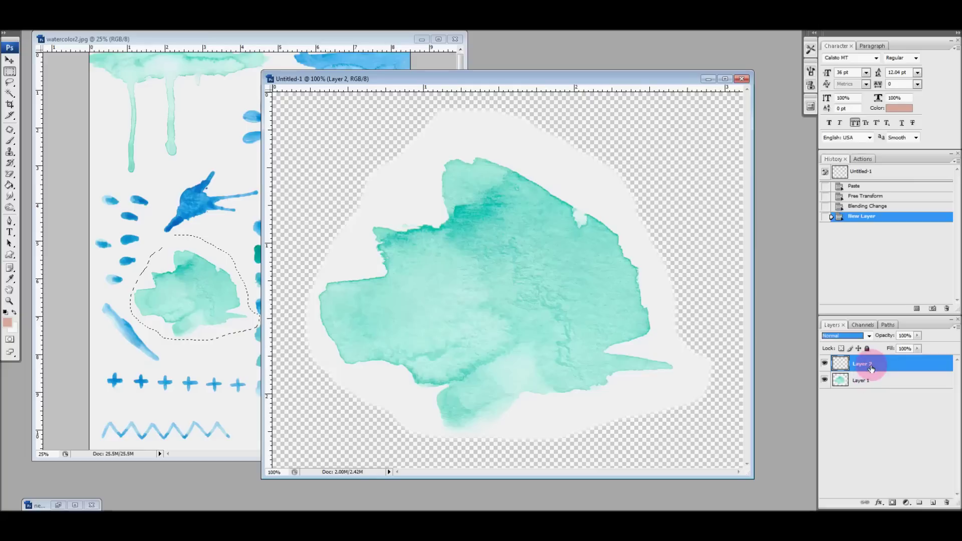
pyautogui.hotkey('ctrl', 'v')
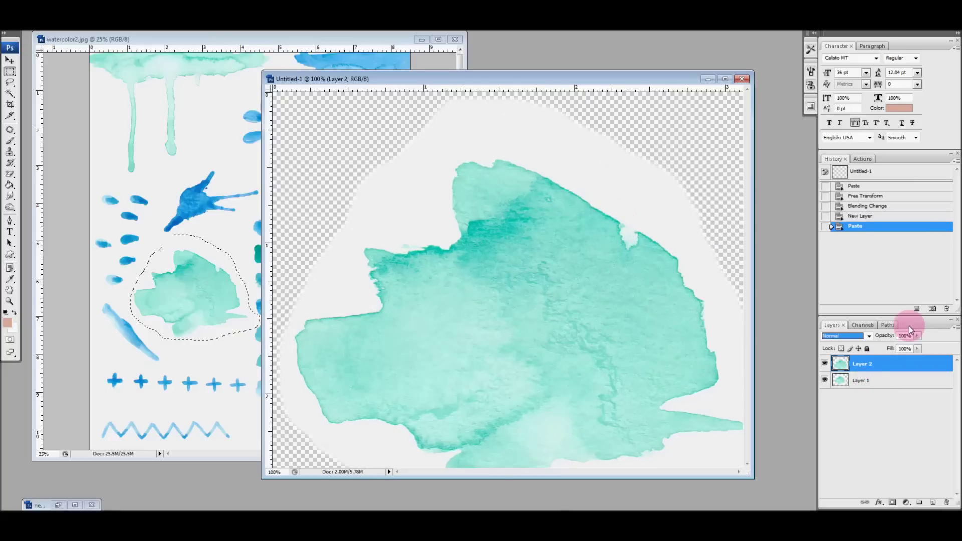
pyautogui.click(869, 336)
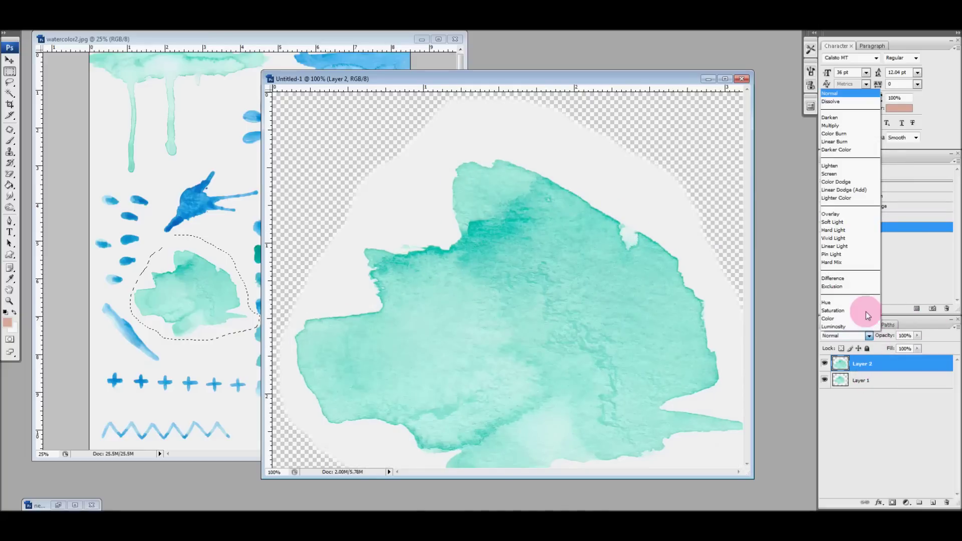
pyautogui.click(845, 125)
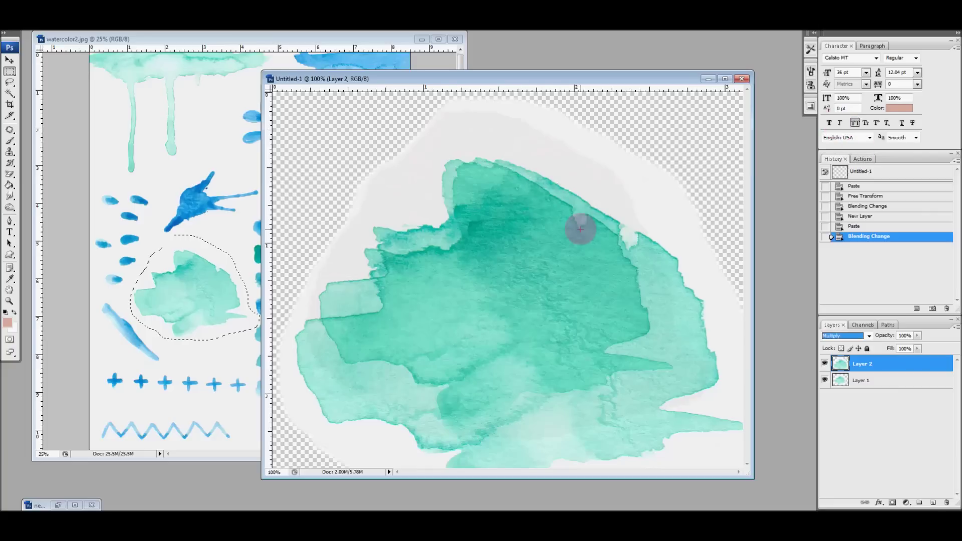
pyautogui.press('v')
pyautogui.moveTo(548, 262); pyautogui.dragTo(549, 282)
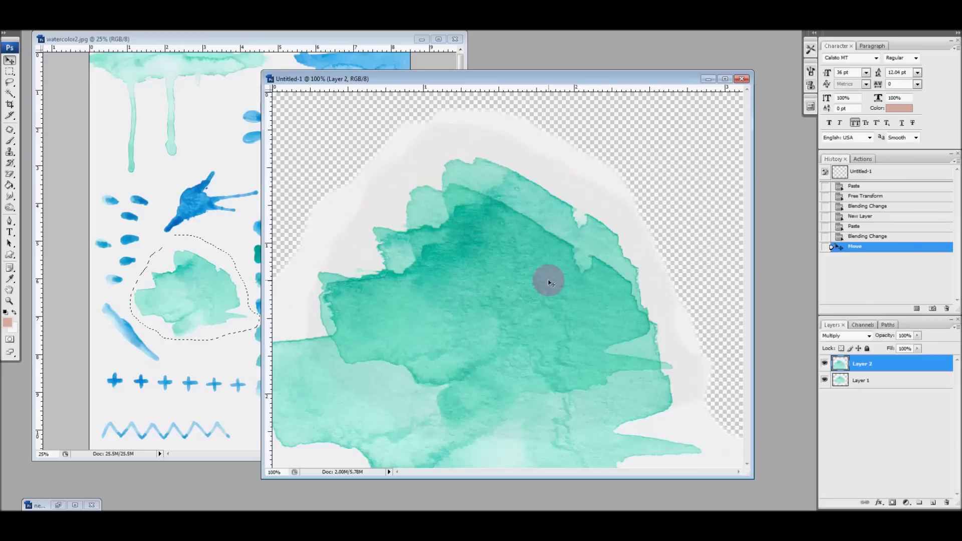
pyautogui.moveTo(549, 282); pyautogui.dragTo(573, 243)
# Hide Layer 2, select Layer 1, and move the Untitled-1 window aside.
pyautogui.click(824, 363)
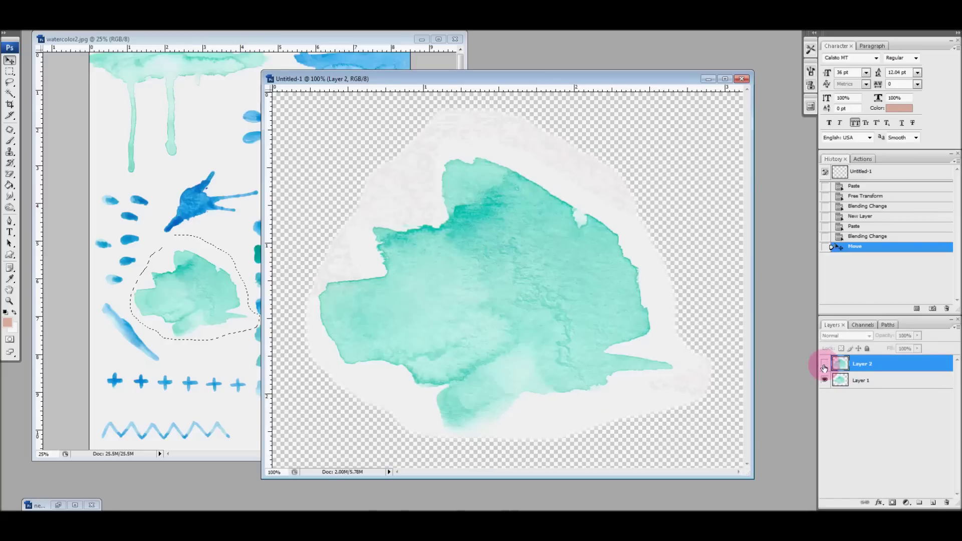
pyautogui.click(869, 382)
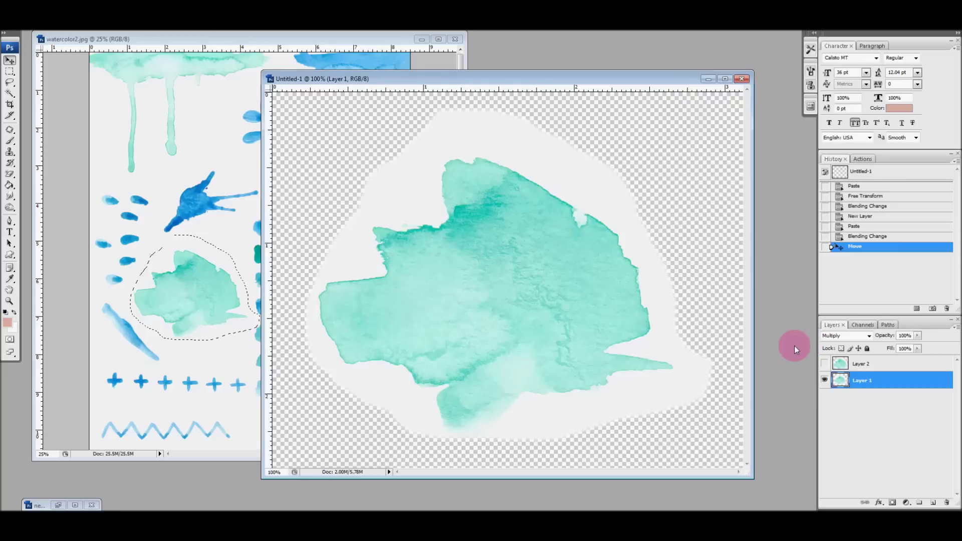
pyautogui.moveTo(565, 84); pyautogui.dragTo(514, 80)
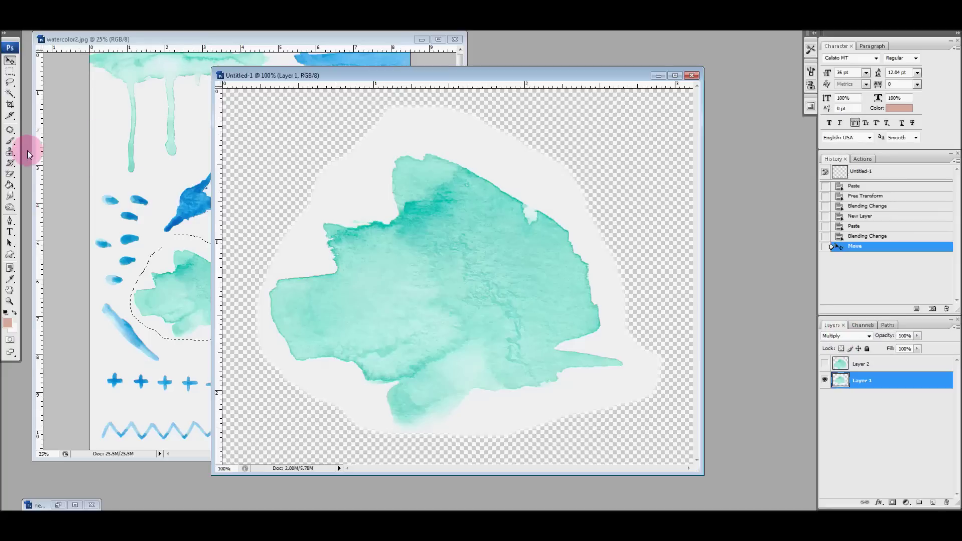
# Return Layer 1 to Normal blending and erase the splotch's white halo with the Magic Eraser.
pyautogui.click(854, 335)
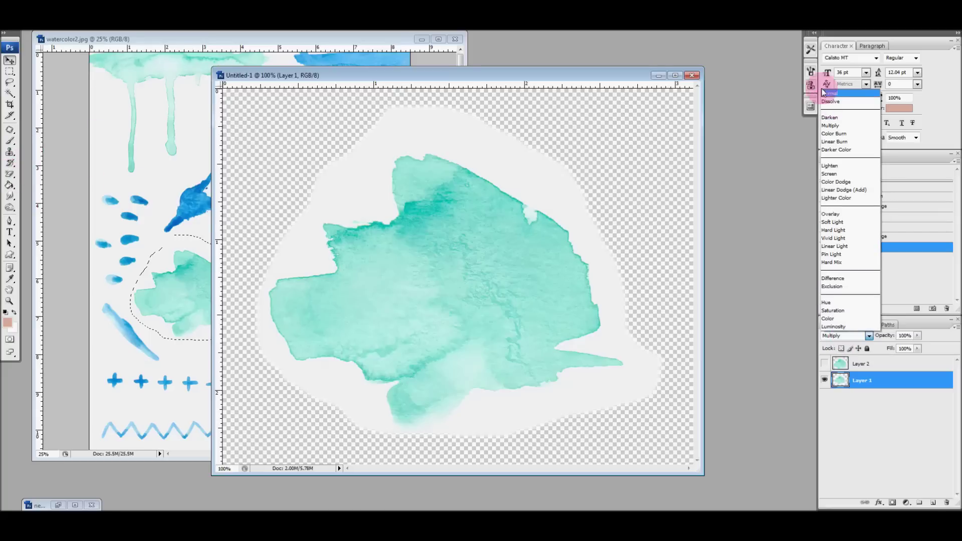
pyautogui.click(844, 99)
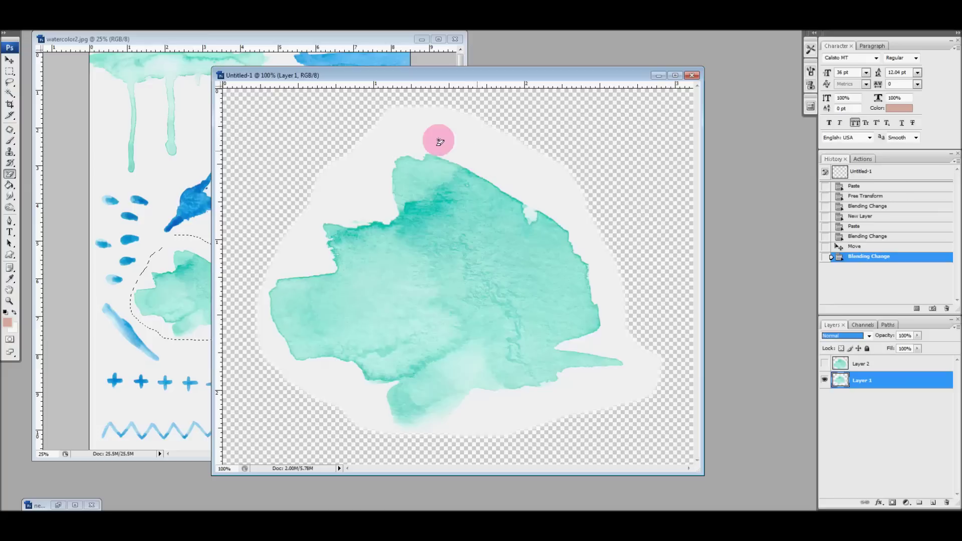
pyautogui.click(10, 175)
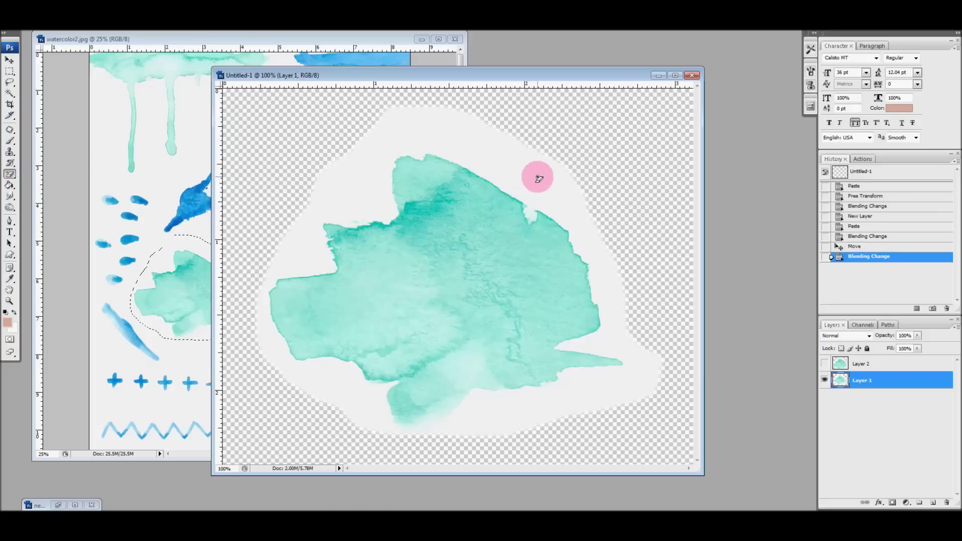
pyautogui.click(538, 174)
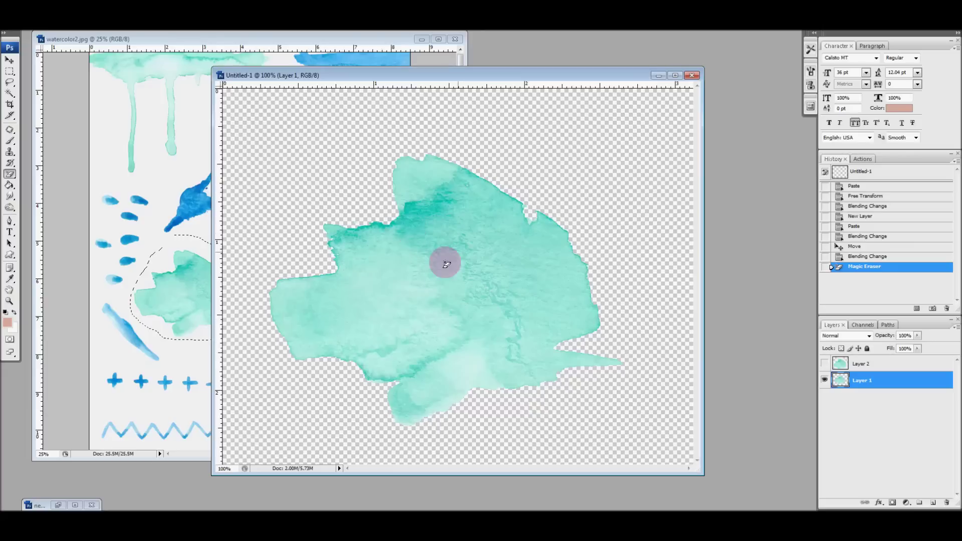
pyautogui.click(10, 59)
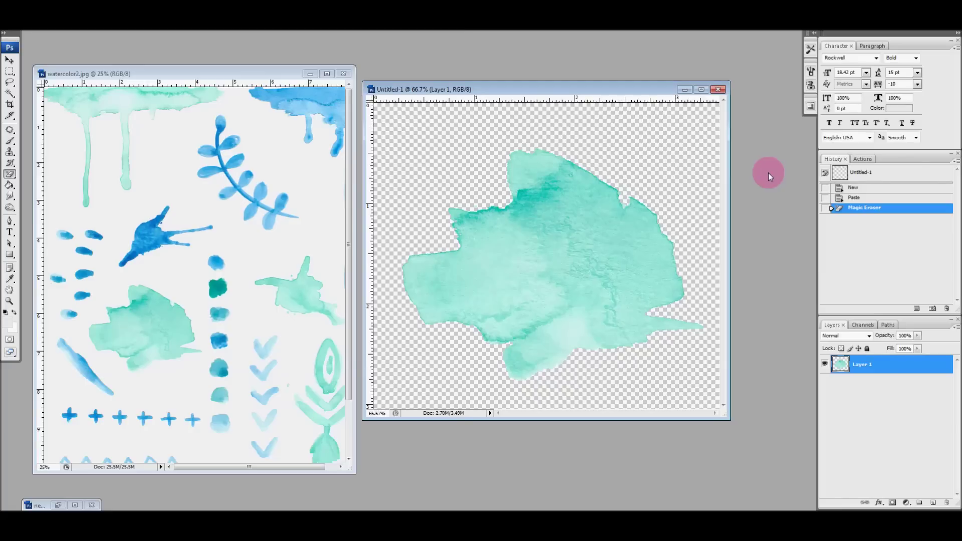
# Drag the watercolour layer from Untitled-1 into the newhair 043 copy2.jpg portrait.
pyautogui.moveTo(593, 89); pyautogui.dragTo(618, 71)
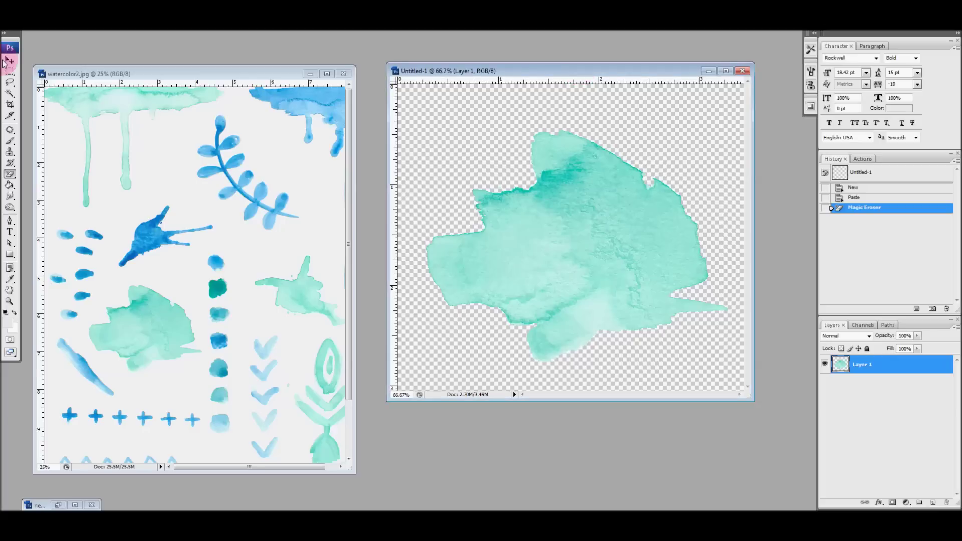
pyautogui.click(10, 61)
pyautogui.click(59, 504)
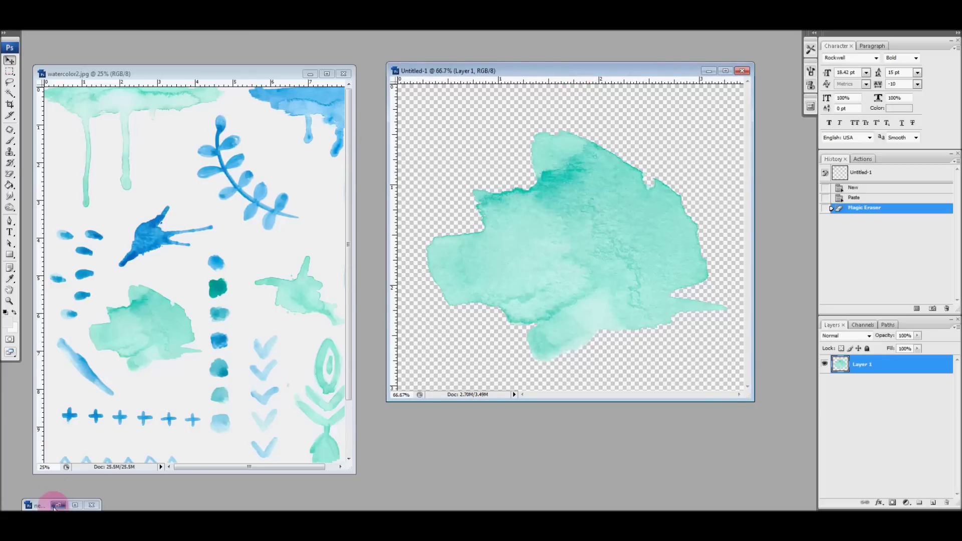
pyautogui.moveTo(497, 105); pyautogui.dragTo(397, 116)
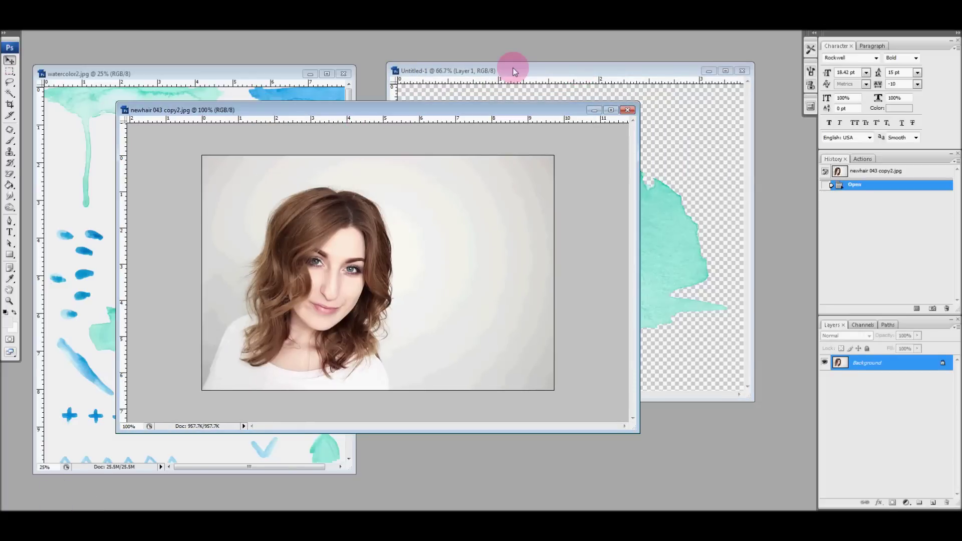
pyautogui.click(513, 71)
pyautogui.moveTo(566, 202); pyautogui.dragTo(371, 234)
pyautogui.click(9, 72)
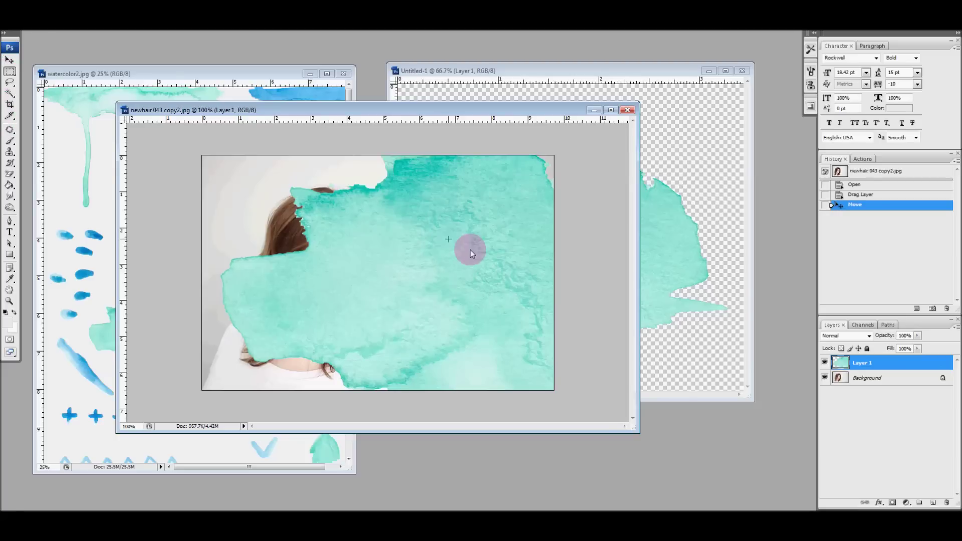
# Position the splotch over the right side of her face with Free Transform.
pyautogui.rightClick(449, 242)
pyautogui.click(507, 335)
pyautogui.moveTo(215, 135); pyautogui.dragTo(393, 198)
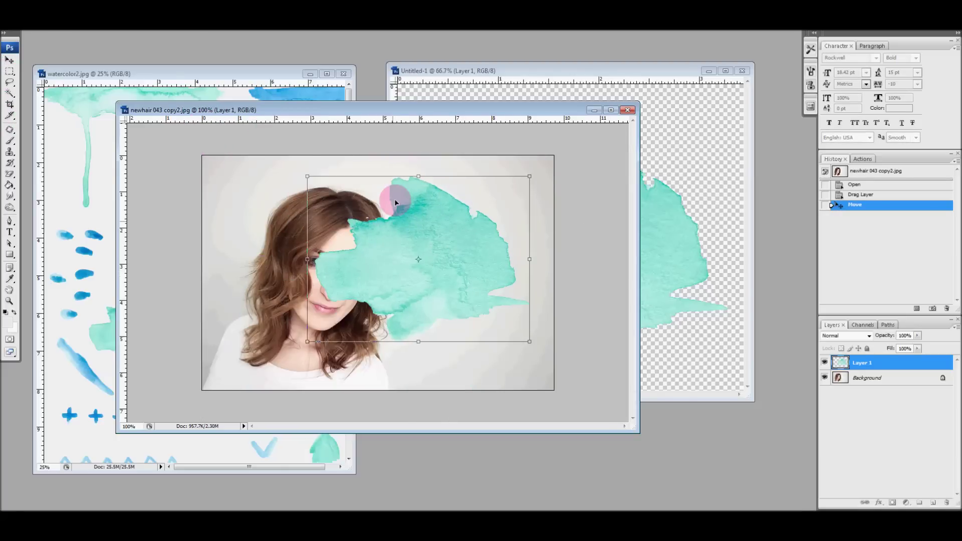
pyautogui.press('Return')
pyautogui.click(10, 60)
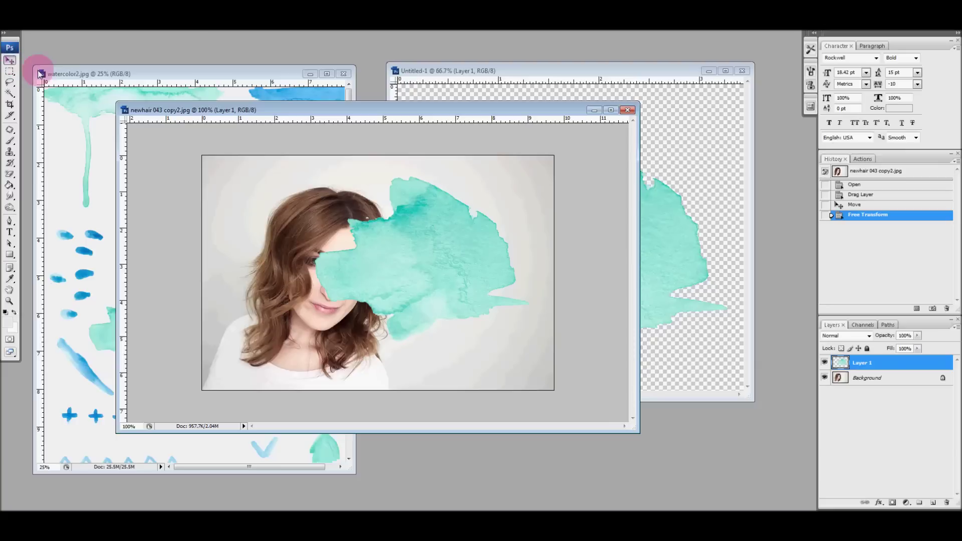
pyautogui.click(400, 254)
pyautogui.moveTo(399, 255); pyautogui.dragTo(432, 278)
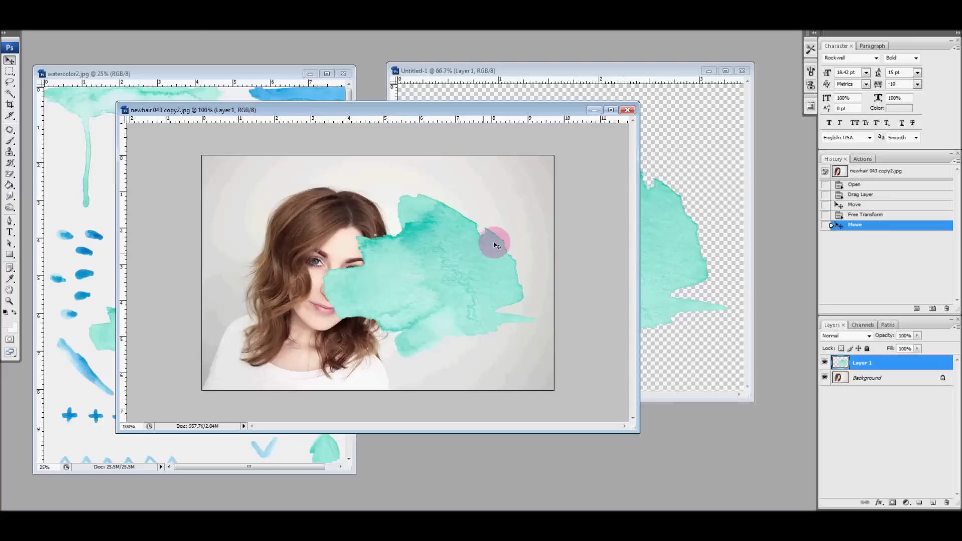
# Try the splotch layer at 63% opacity, then restore it to 100%.
pyautogui.click(917, 336)
pyautogui.moveTo(920, 345); pyautogui.dragTo(899, 345)
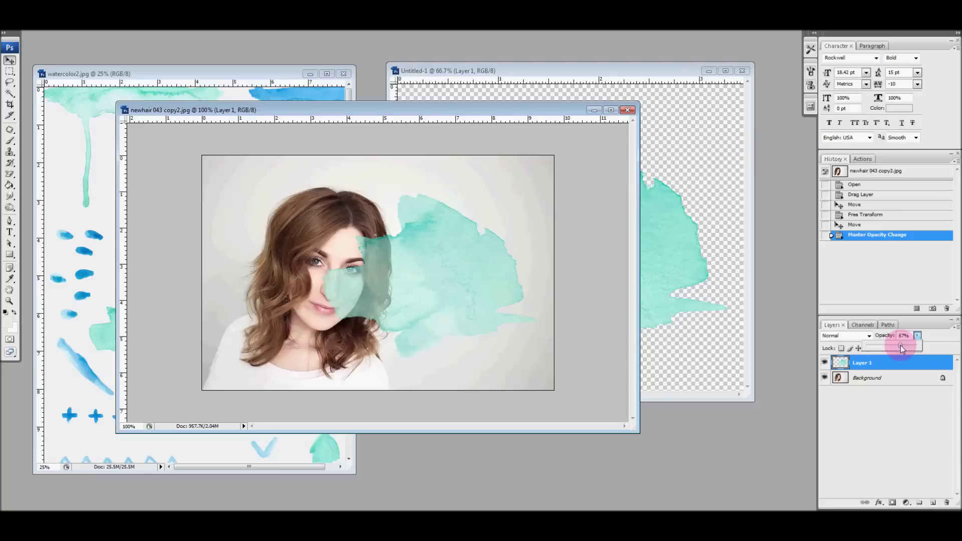
pyautogui.moveTo(901, 345); pyautogui.dragTo(918, 346)
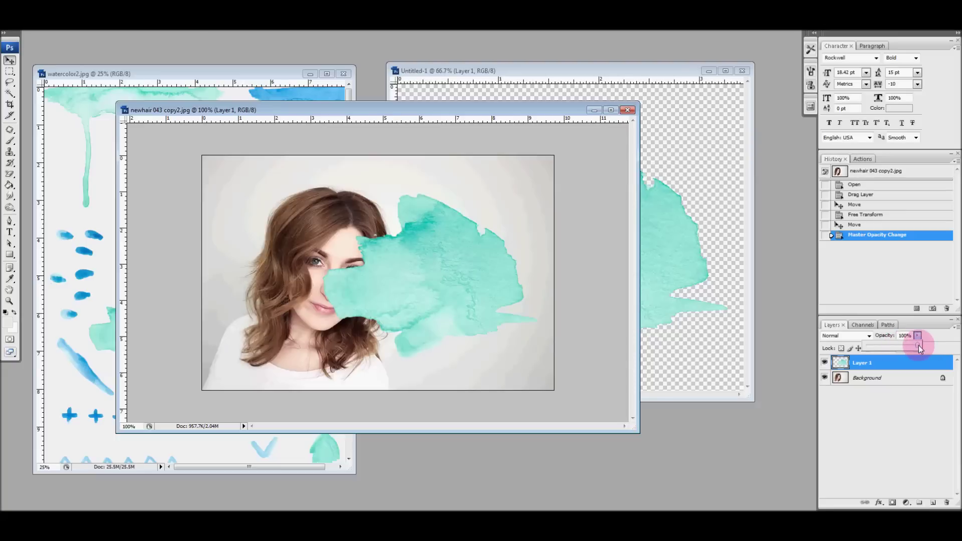
# Set the splotch layer to Multiply, shift it right, and reposition the portrait window.
pyautogui.click(870, 335)
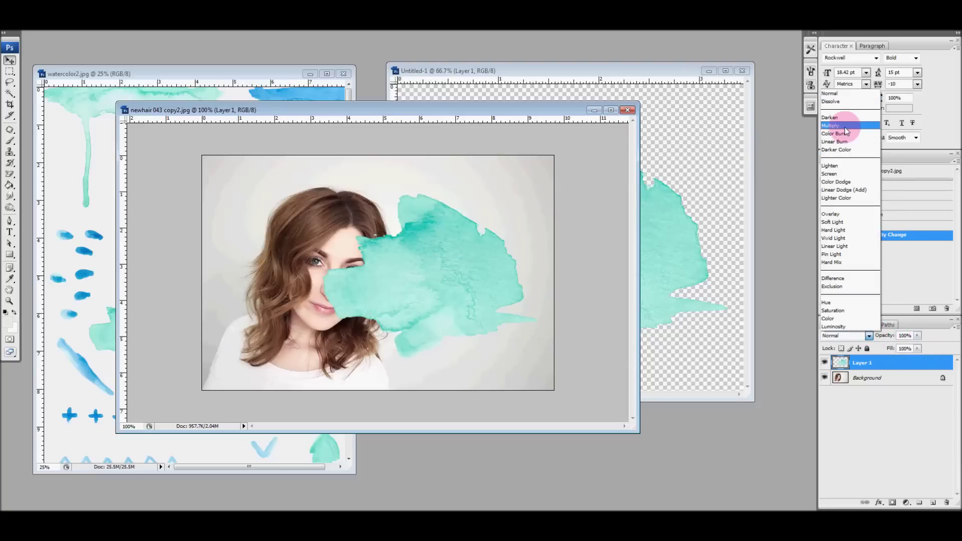
pyautogui.click(847, 126)
pyautogui.moveTo(436, 286)
pyautogui.mouseDown()
pyautogui.moveTo(441, 269)
pyautogui.moveTo(447, 307)
pyautogui.moveTo(478, 282)
pyautogui.moveTo(438, 230)
pyautogui.moveTo(399, 240)
pyautogui.moveTo(420, 310)
pyautogui.moveTo(456, 294)
pyautogui.moveTo(417, 279)
pyautogui.moveTo(433, 284)
pyautogui.mouseUp()
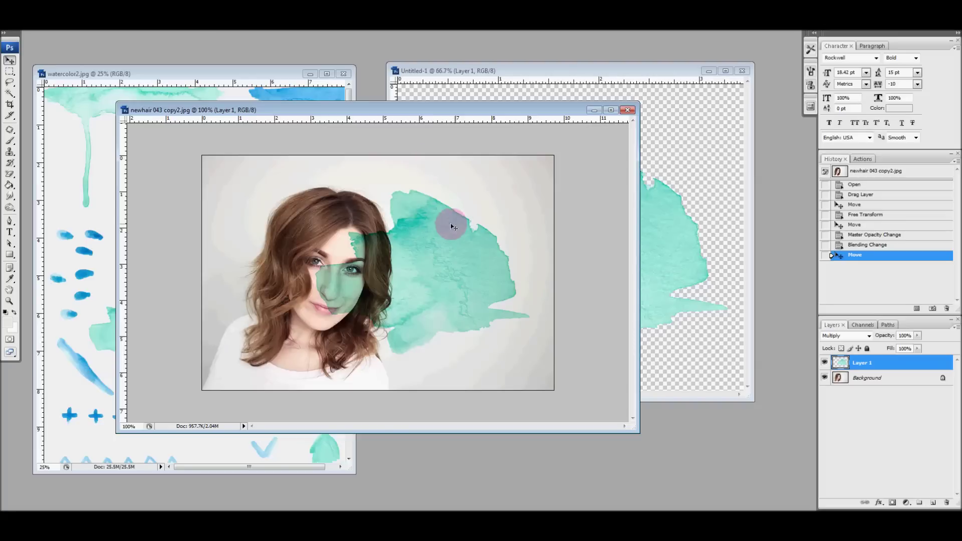
pyautogui.click(616, 211)
pyautogui.moveTo(868, 335); pyautogui.dragTo(842, 129)
pyautogui.moveTo(462, 111); pyautogui.dragTo(468, 65)
pyautogui.click(568, 198)
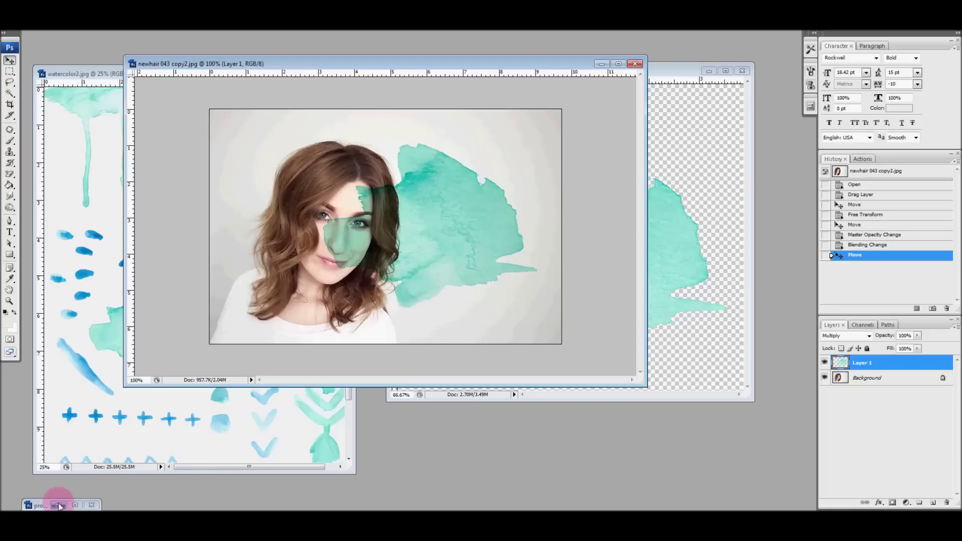
# Restore promoimage copy.jpg and drag its window down and right into view.
pyautogui.click(58, 505)
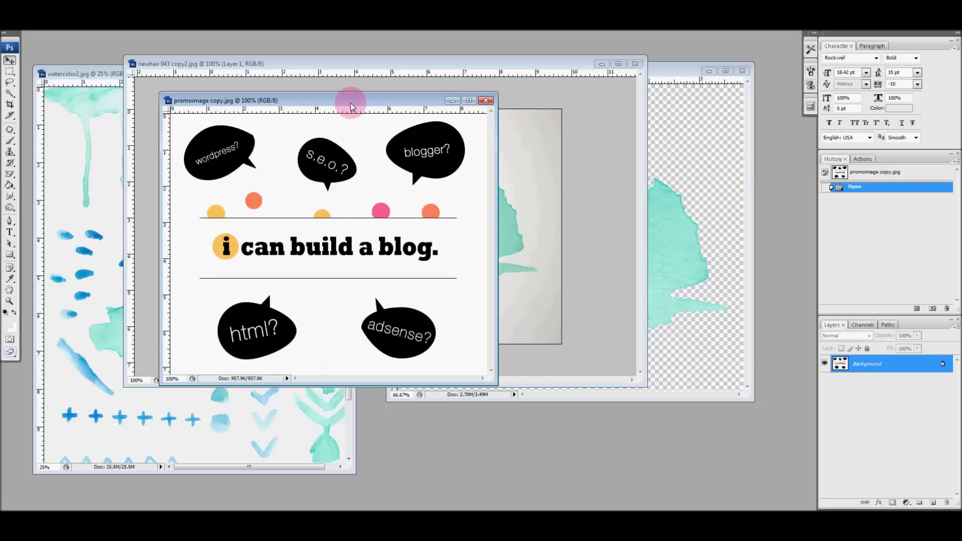
pyautogui.moveTo(351, 106); pyautogui.dragTo(427, 169)
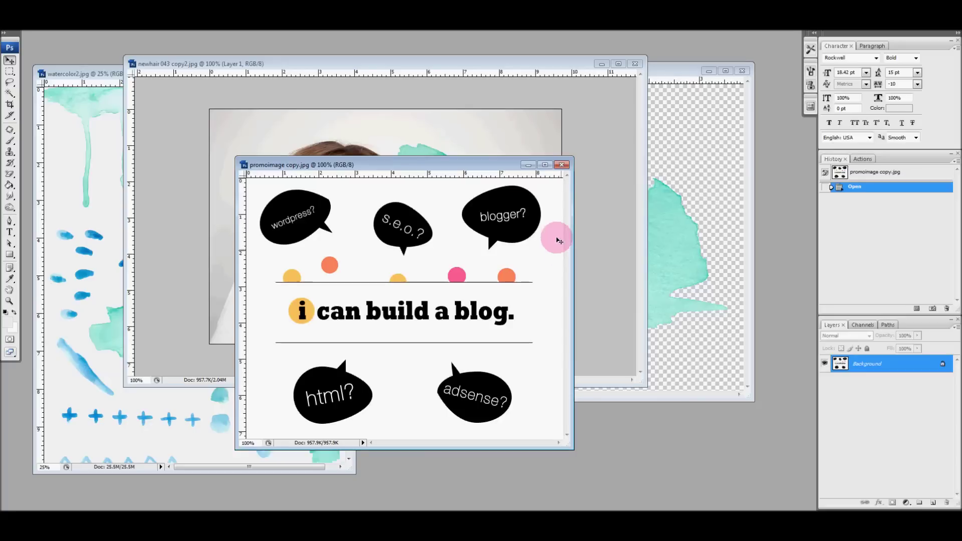
pyautogui.moveTo(429, 167); pyautogui.dragTo(482, 175)
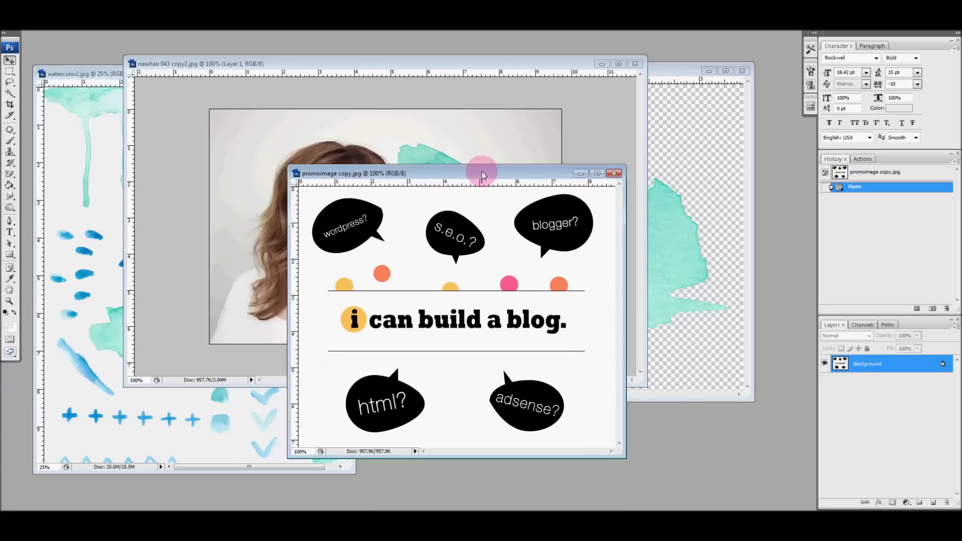